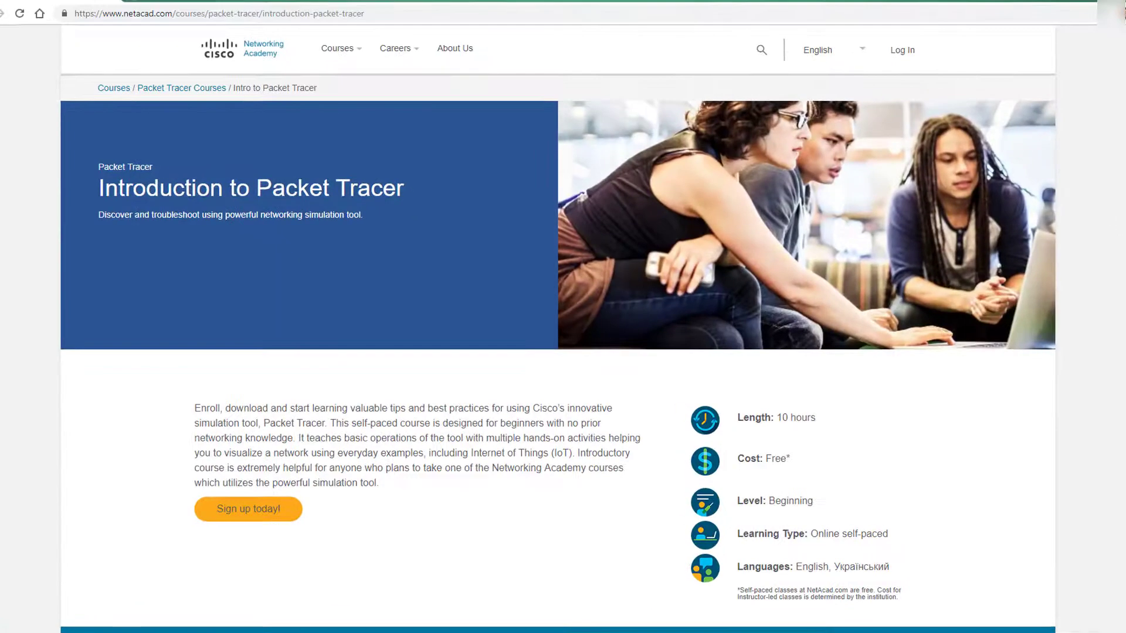
Go from the Packet Tracer overview to the free Introduction to Packet Tracer course's English sign-up.
{"action": "scroll", "coordinate": [1053, 223], "scroll_direction": "down", "scroll_amount": 10}
{"action": "scroll", "coordinate": [1054, 223], "scroll_direction": "up", "scroll_amount": 5}
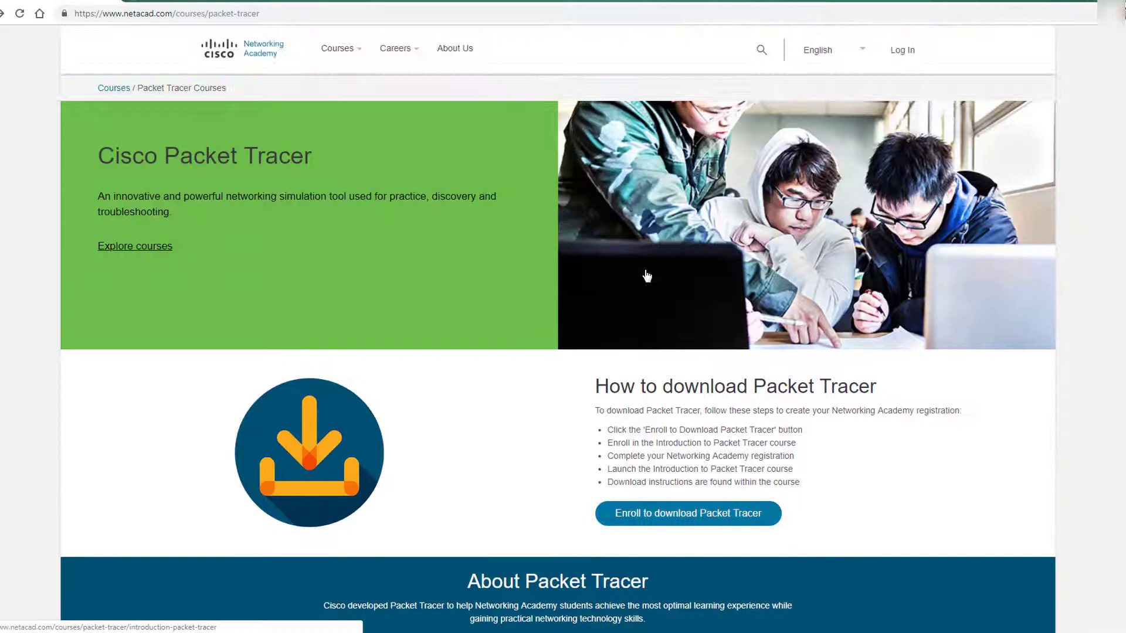
{"action": "left_click_drag", "start_coordinate": [100, 156], "coordinate": [321, 146]}
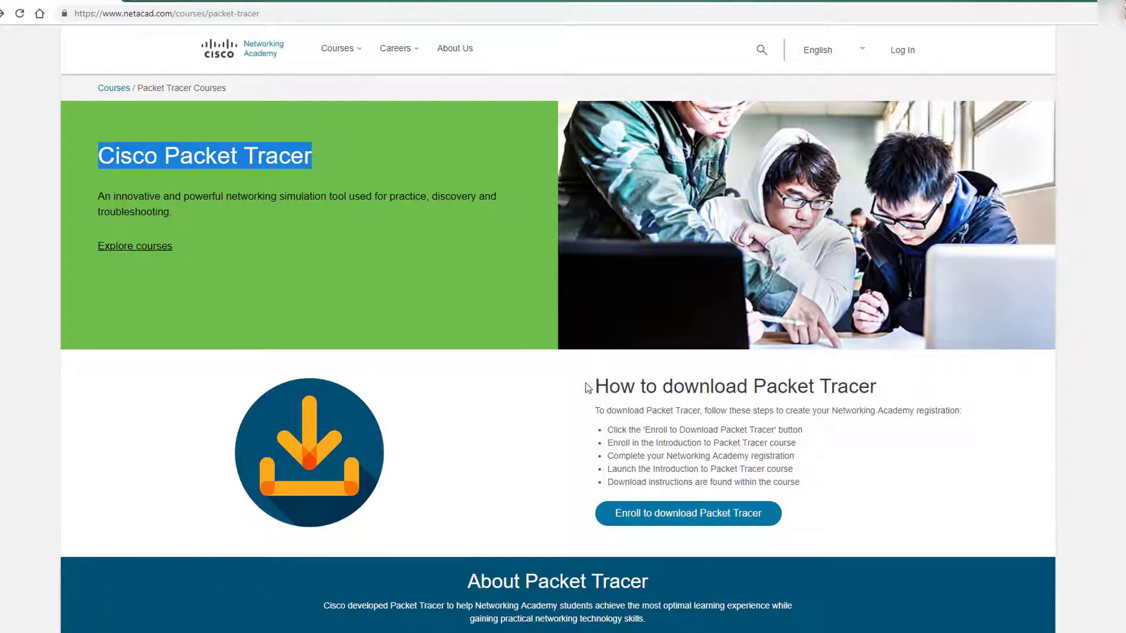
{"action": "left_click_drag", "start_coordinate": [588, 388], "coordinate": [909, 394]}
{"action": "left_click", "coordinate": [911, 396]}
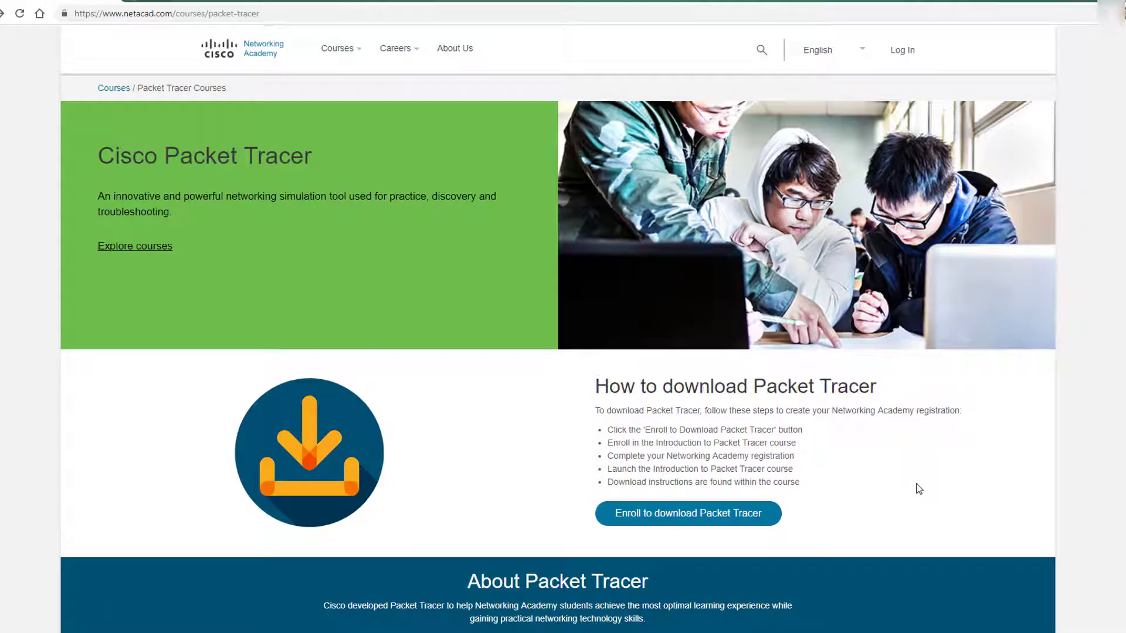
{"action": "left_click", "coordinate": [676, 524]}
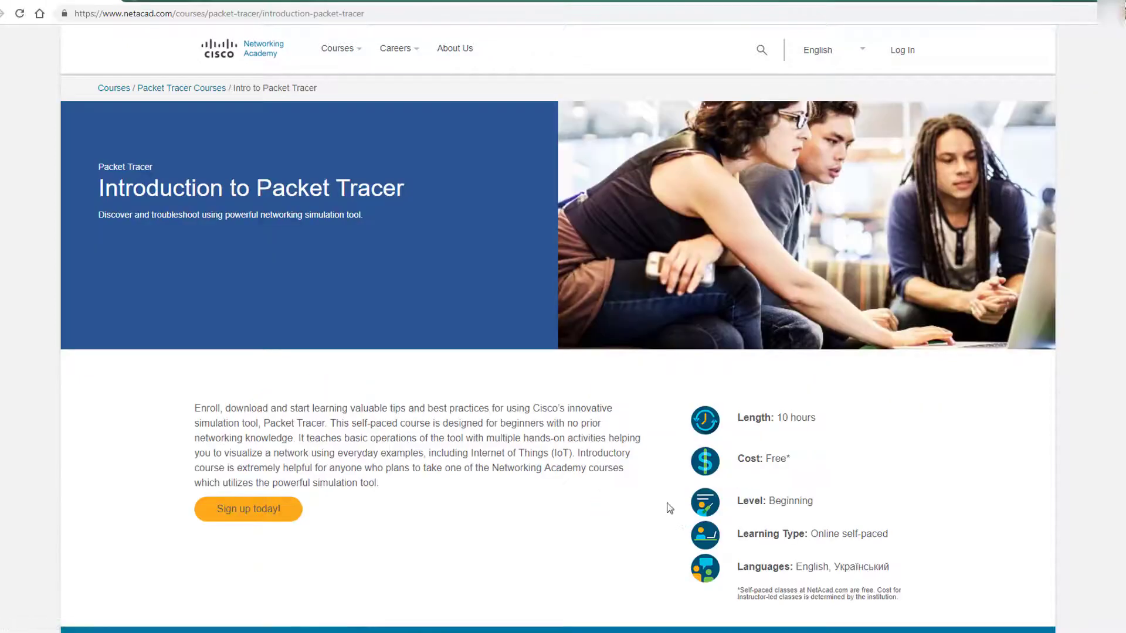
{"action": "left_click", "coordinate": [240, 509]}
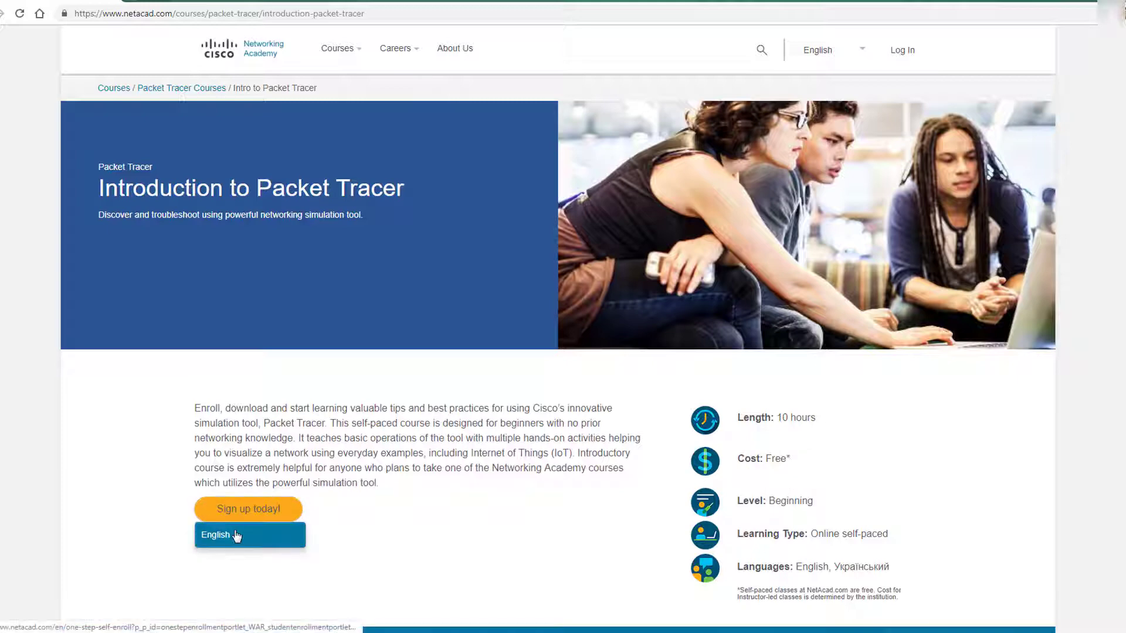
{"action": "left_click", "coordinate": [249, 533]}
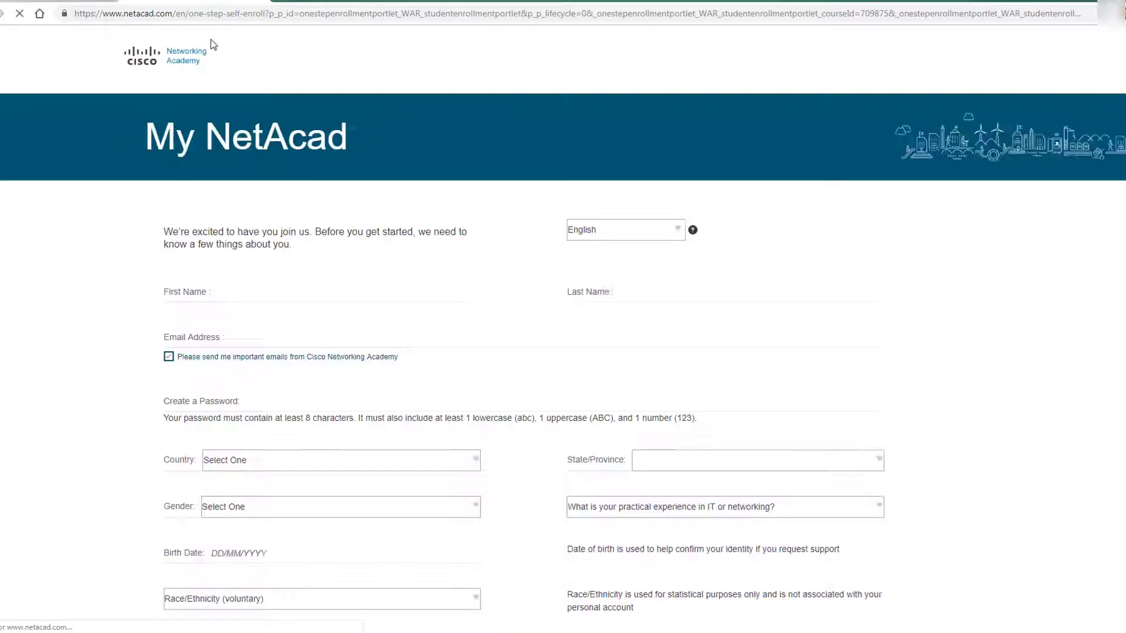
{"action": "scroll", "coordinate": [348, 329], "scroll_direction": "down", "scroll_amount": 2}
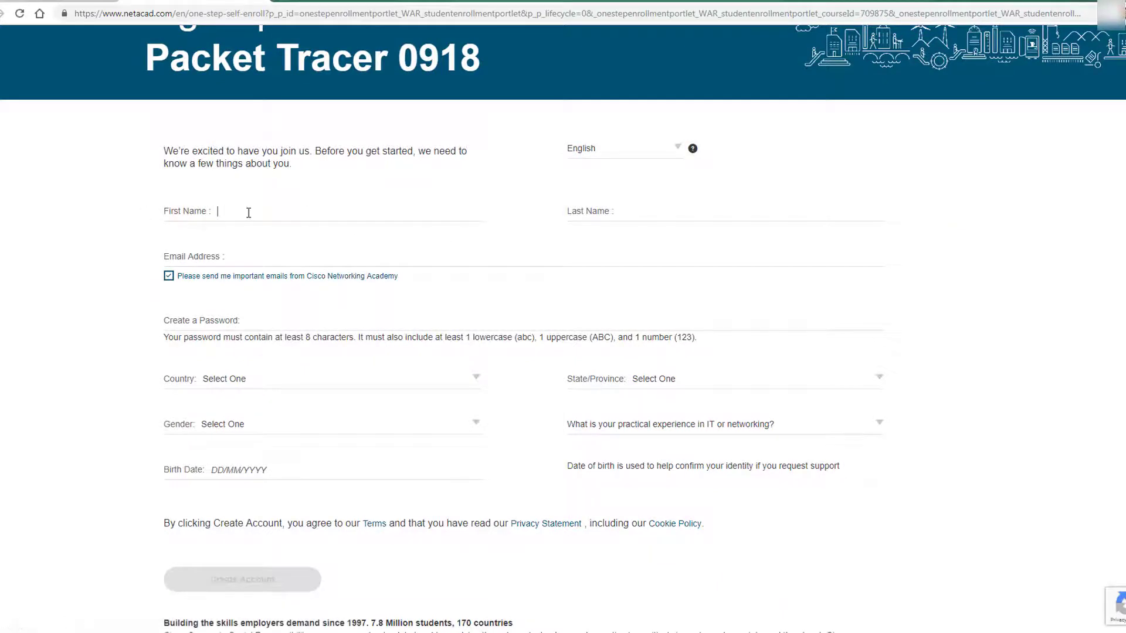
{"action": "key", "text": "Tab"}
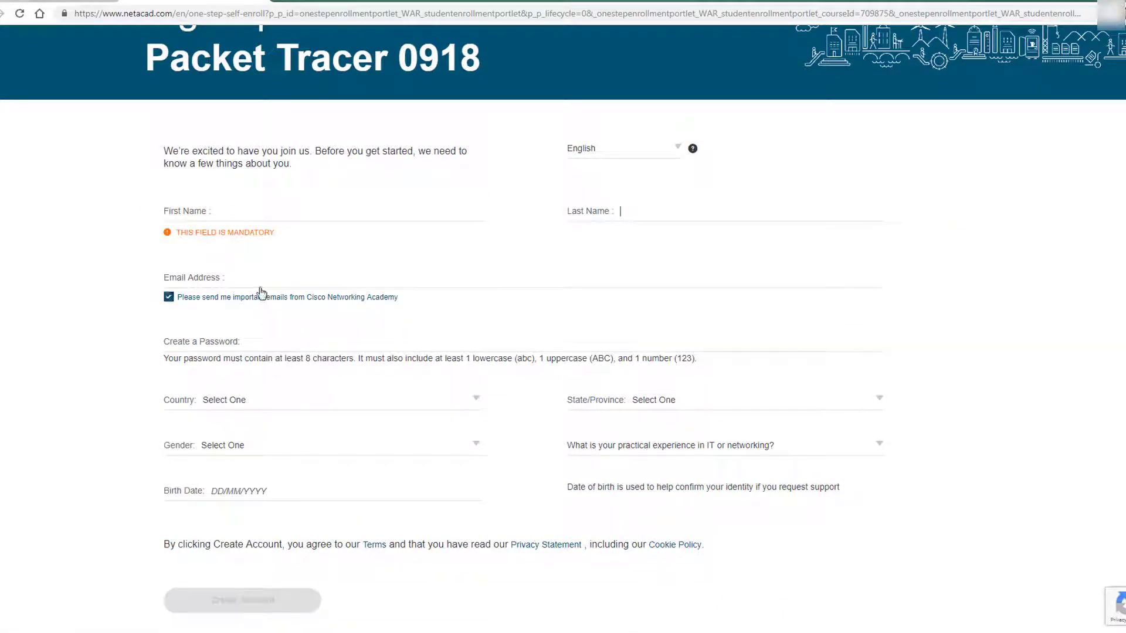
{"action": "key", "text": "Tab"}
{"action": "scroll", "coordinate": [282, 305], "scroll_direction": "down", "scroll_amount": 3}
{"action": "left_click", "coordinate": [267, 211]}
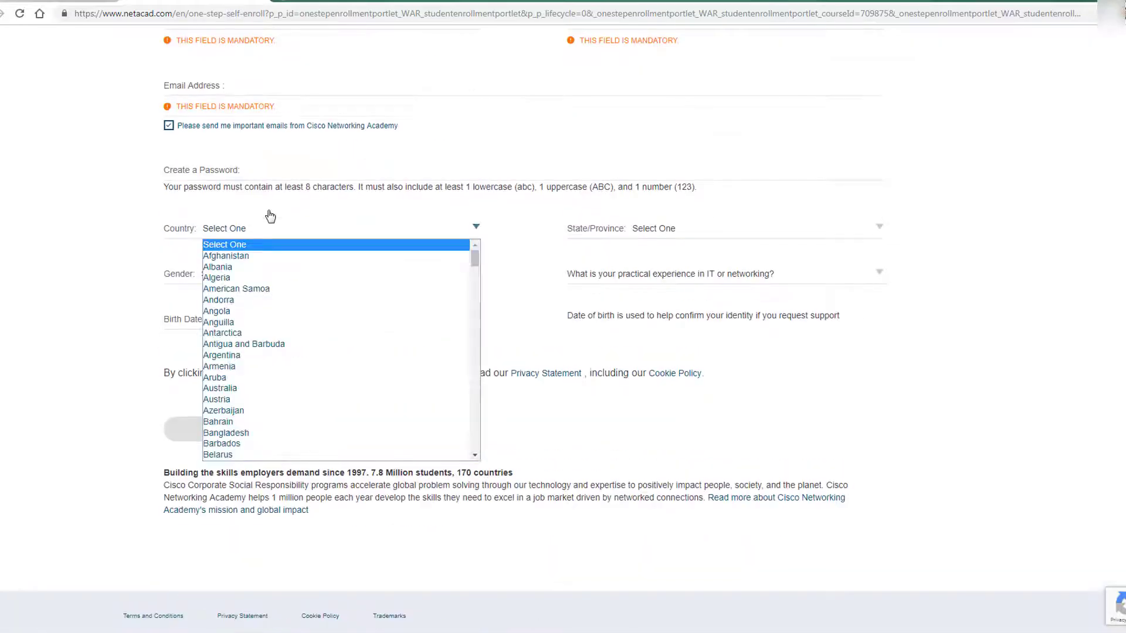
{"action": "left_click", "coordinate": [272, 244]}
{"action": "left_click", "coordinate": [217, 274]}
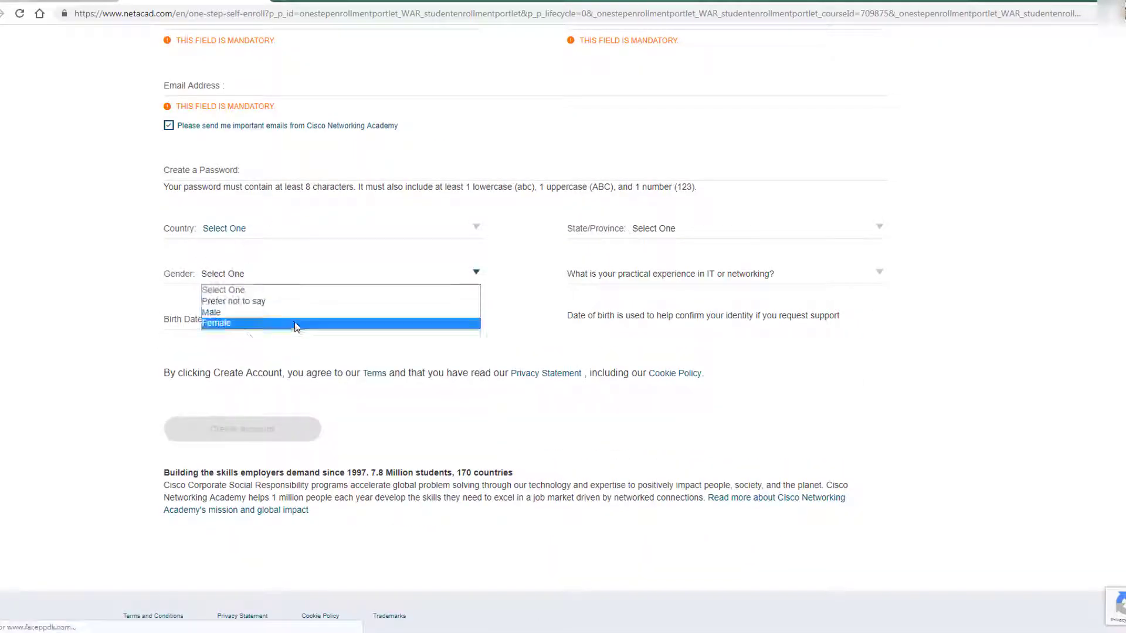
{"action": "left_click", "coordinate": [213, 336]}
{"action": "left_click", "coordinate": [640, 230]}
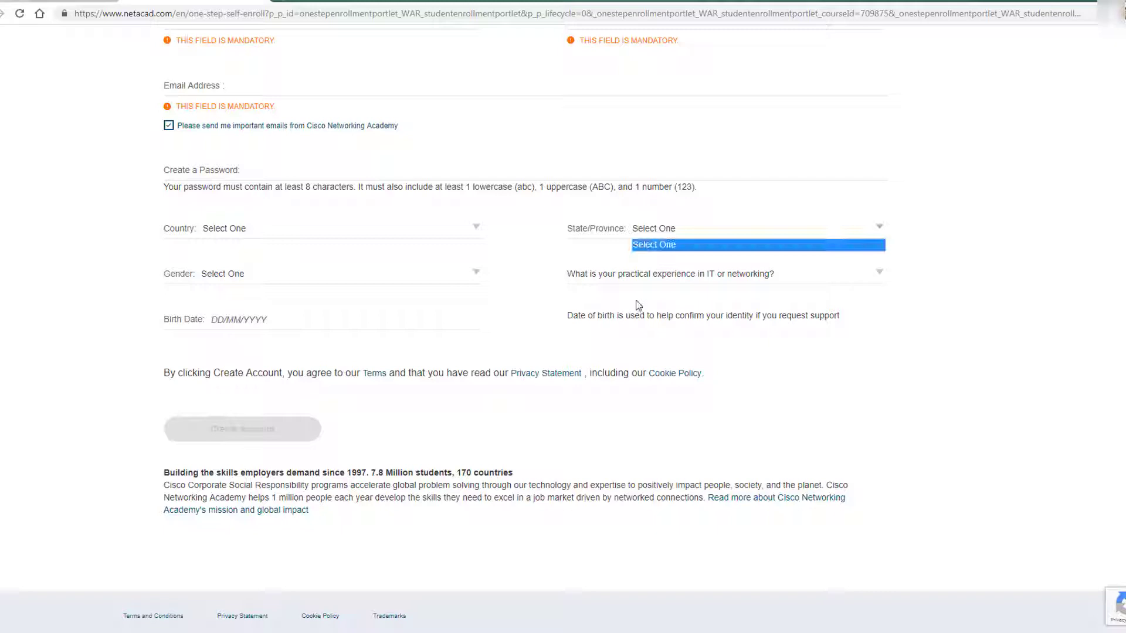
{"action": "scroll", "coordinate": [335, 370], "scroll_direction": "down", "scroll_amount": 1}
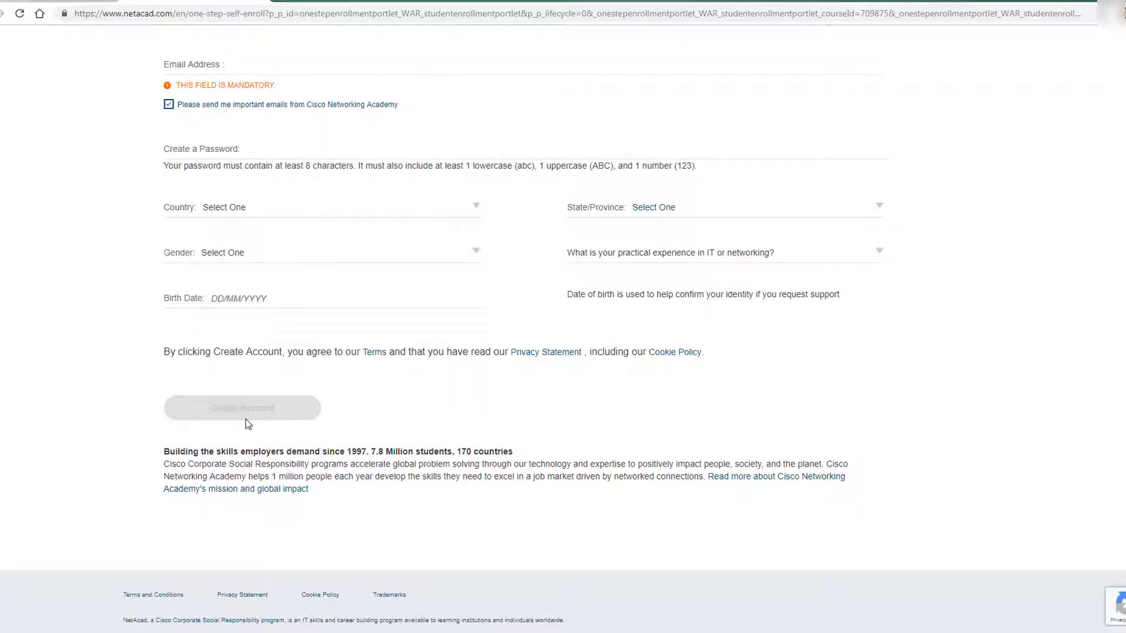
{"action": "scroll", "coordinate": [281, 367], "scroll_direction": "up", "scroll_amount": 5}
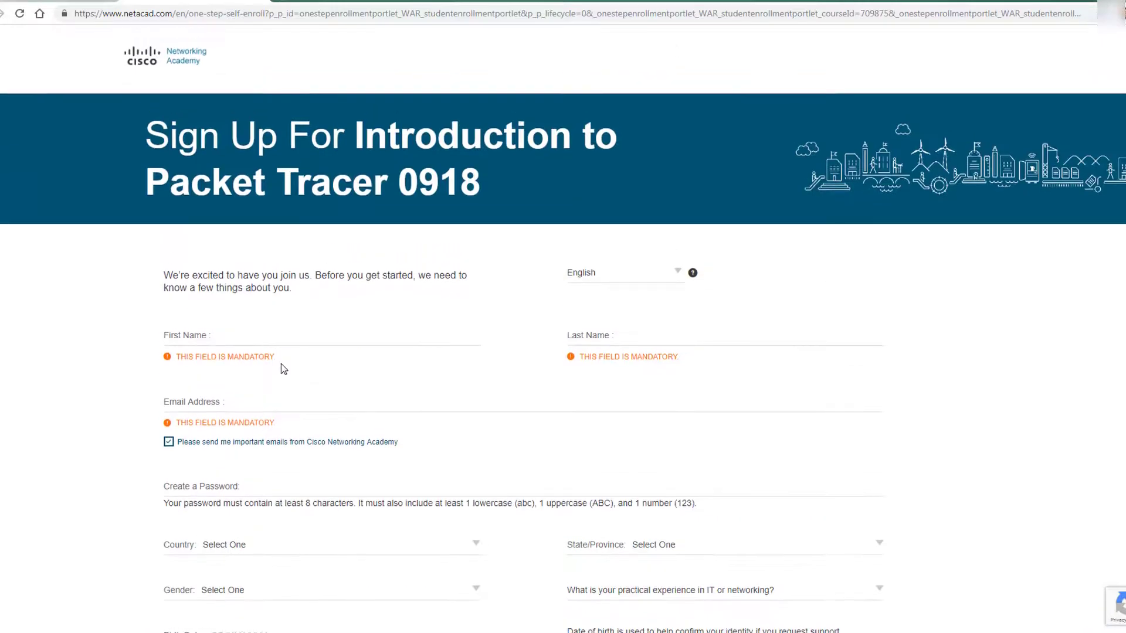
{"action": "left_click", "coordinate": [261, 2]}
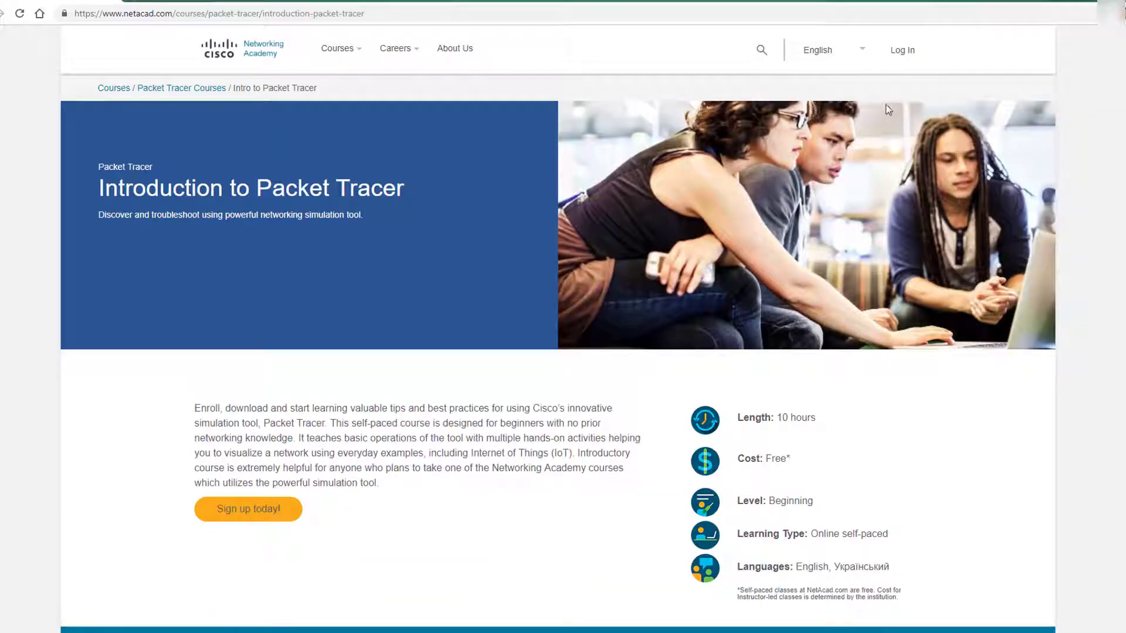
On the NetAcad login page, enter the email 'caber' and move to the password field.
{"action": "left_click", "coordinate": [904, 57]}
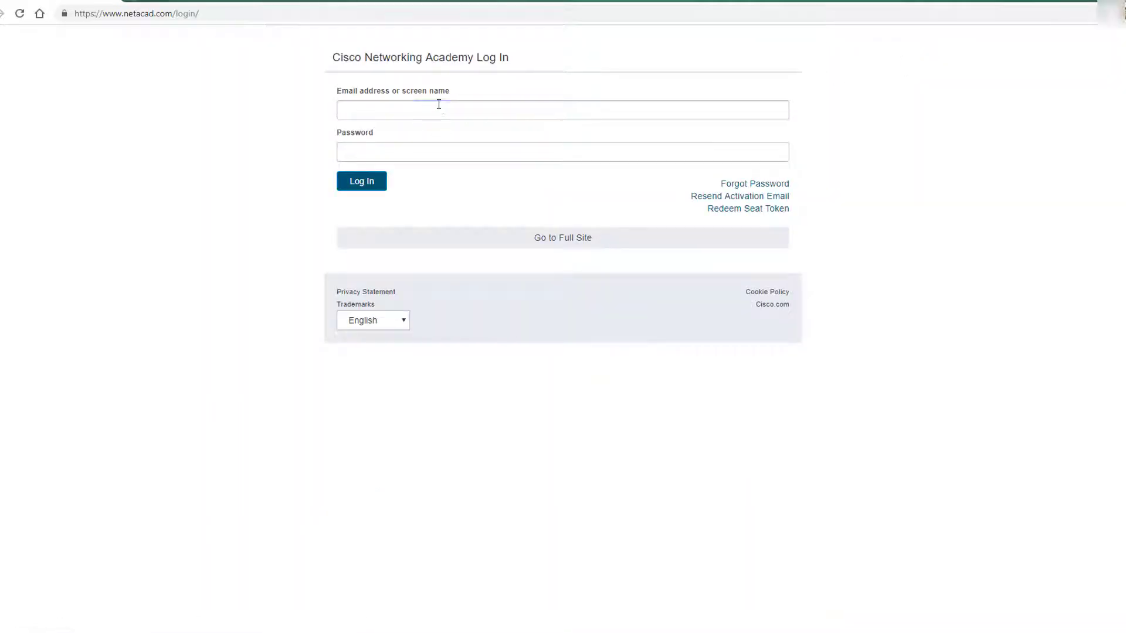
{"action": "left_click", "coordinate": [438, 104]}
{"action": "type", "text": "c"}
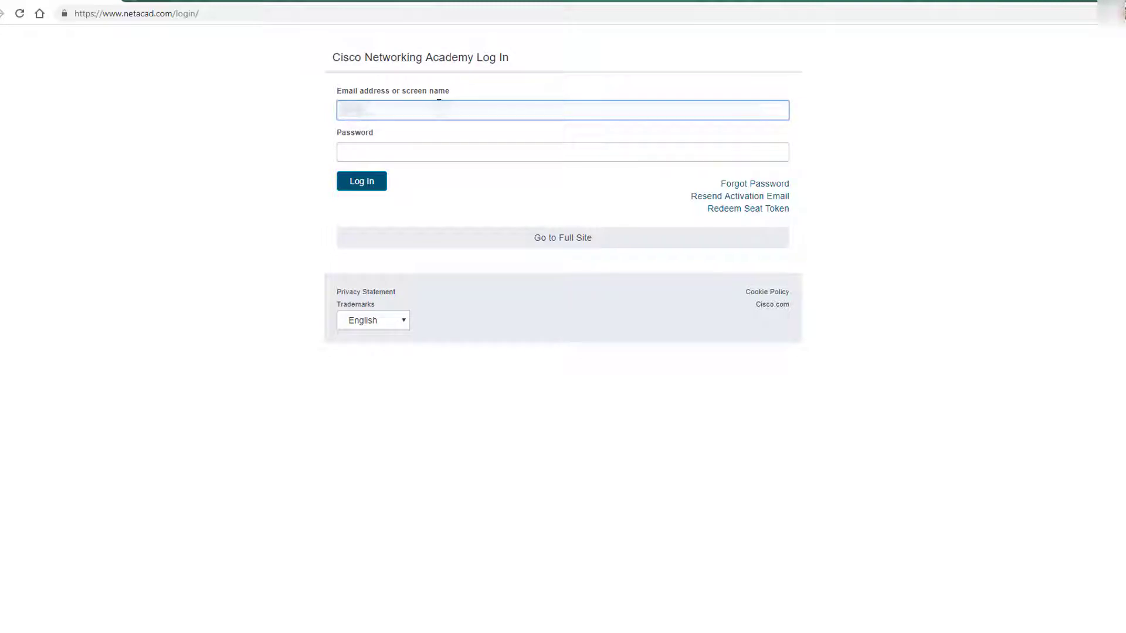
{"action": "type", "text": "ab"}
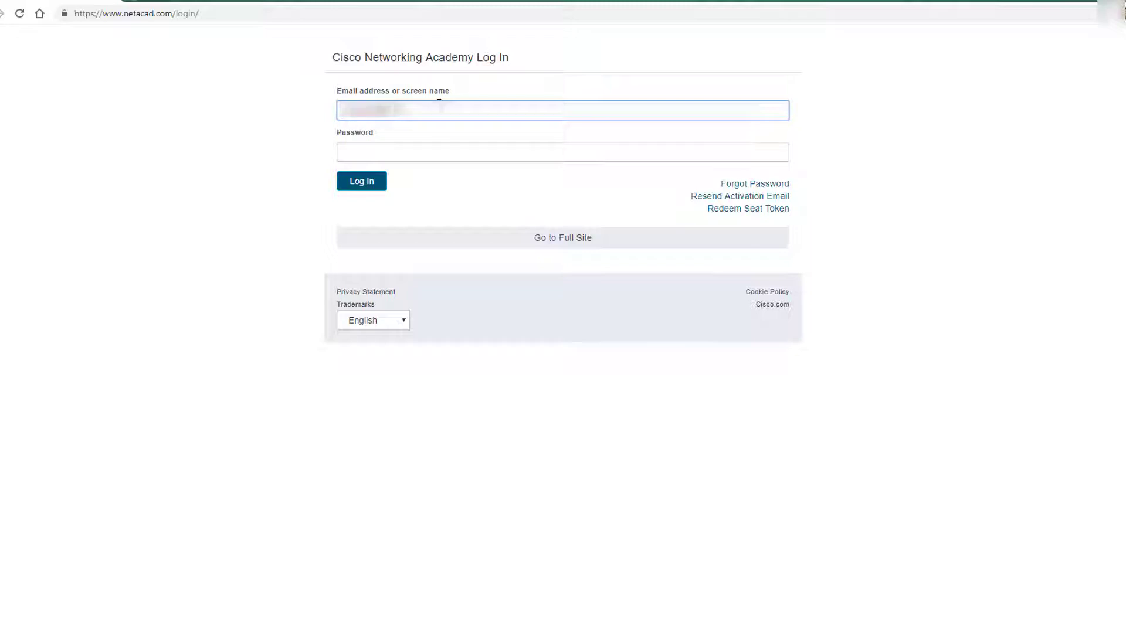
{"action": "type", "text": "er"}
{"action": "key", "text": "Tab"}
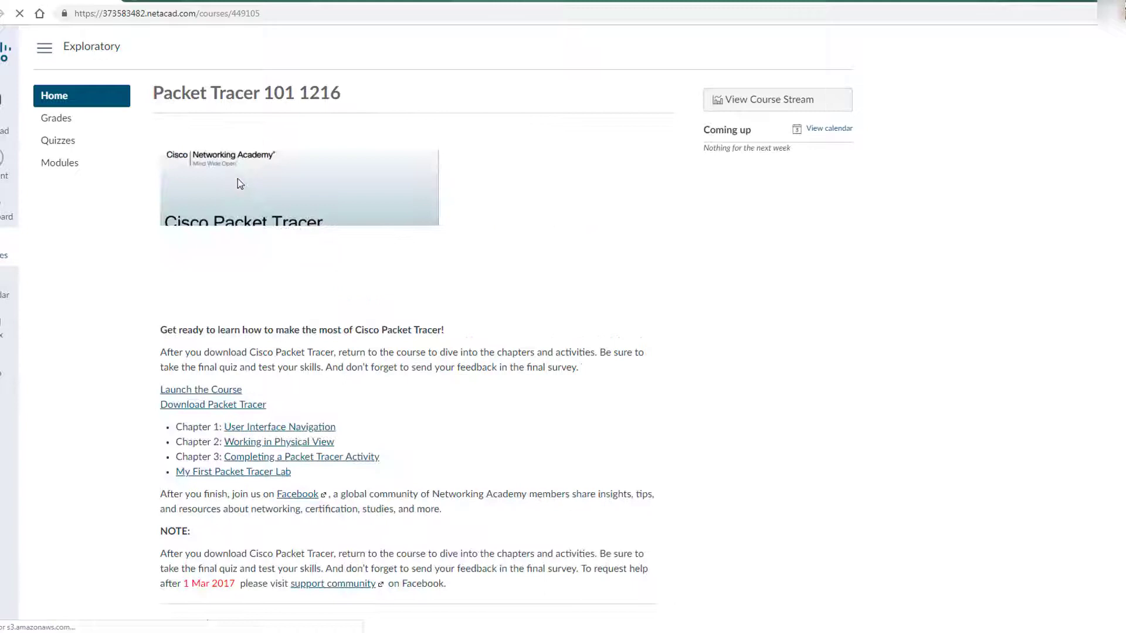
Reload the Packet Tracer 101 1216 course home and follow its 'Download Packet Tracer' link.
{"action": "left_click", "coordinate": [64, 100]}
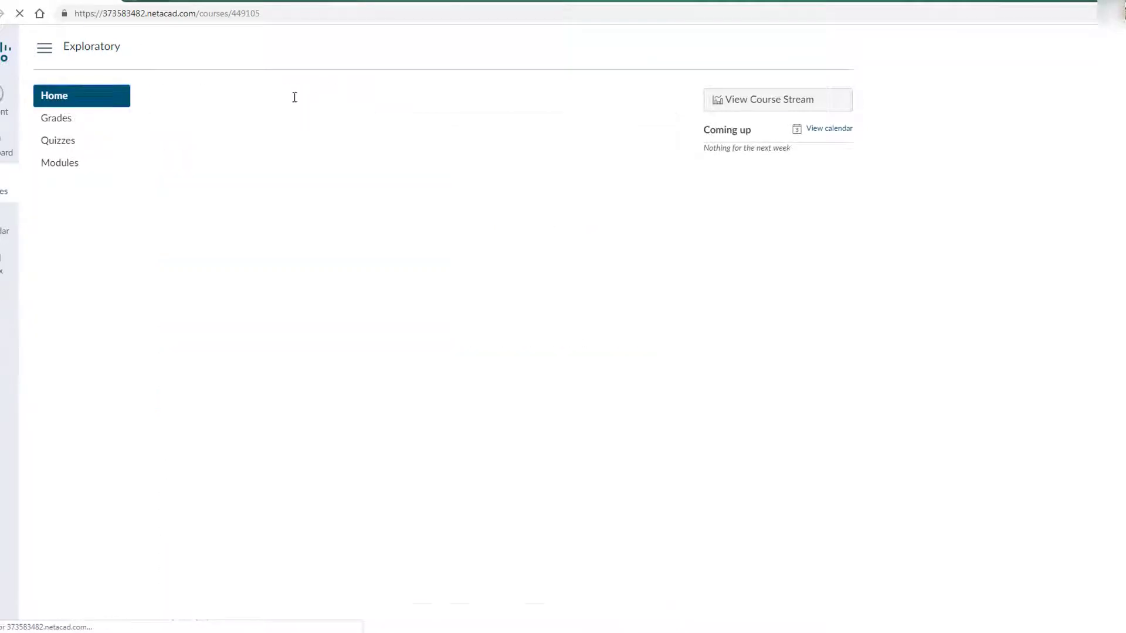
{"action": "scroll", "coordinate": [201, 363], "scroll_direction": "down", "scroll_amount": 3}
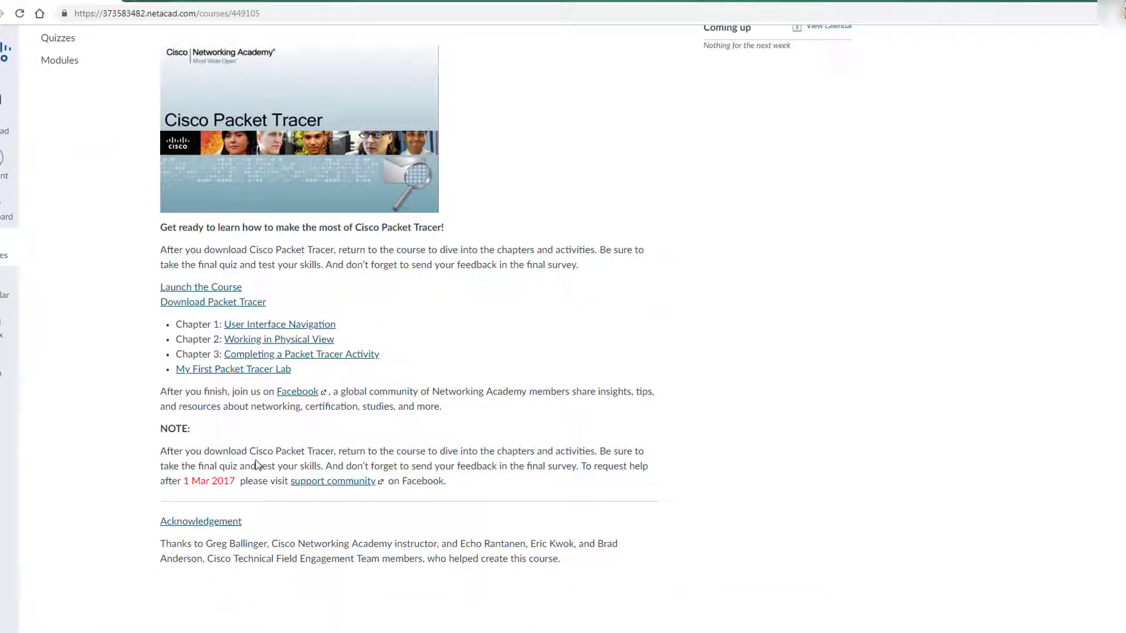
{"action": "left_click_drag", "start_coordinate": [159, 227], "coordinate": [460, 230]}
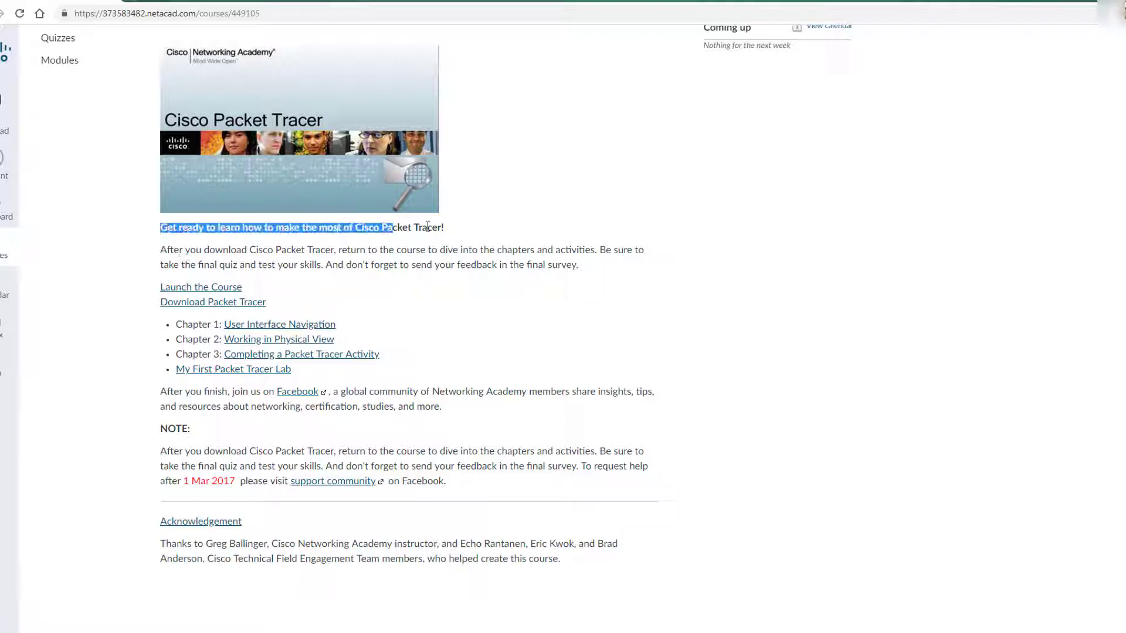
{"action": "left_click", "coordinate": [211, 302]}
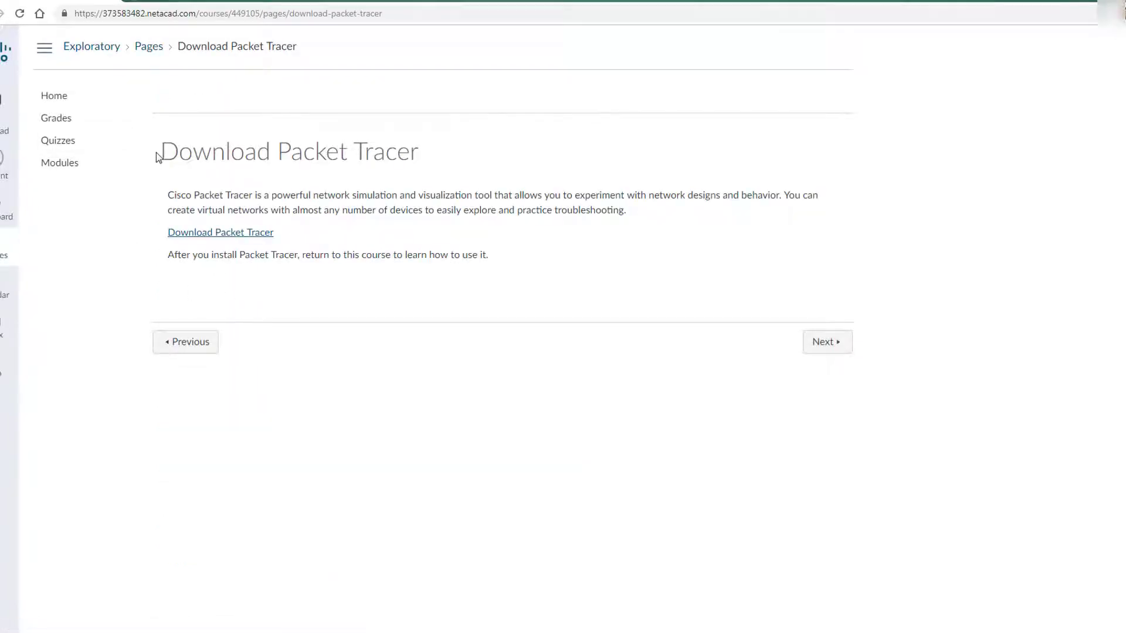
{"action": "left_click_drag", "start_coordinate": [158, 157], "coordinate": [426, 163]}
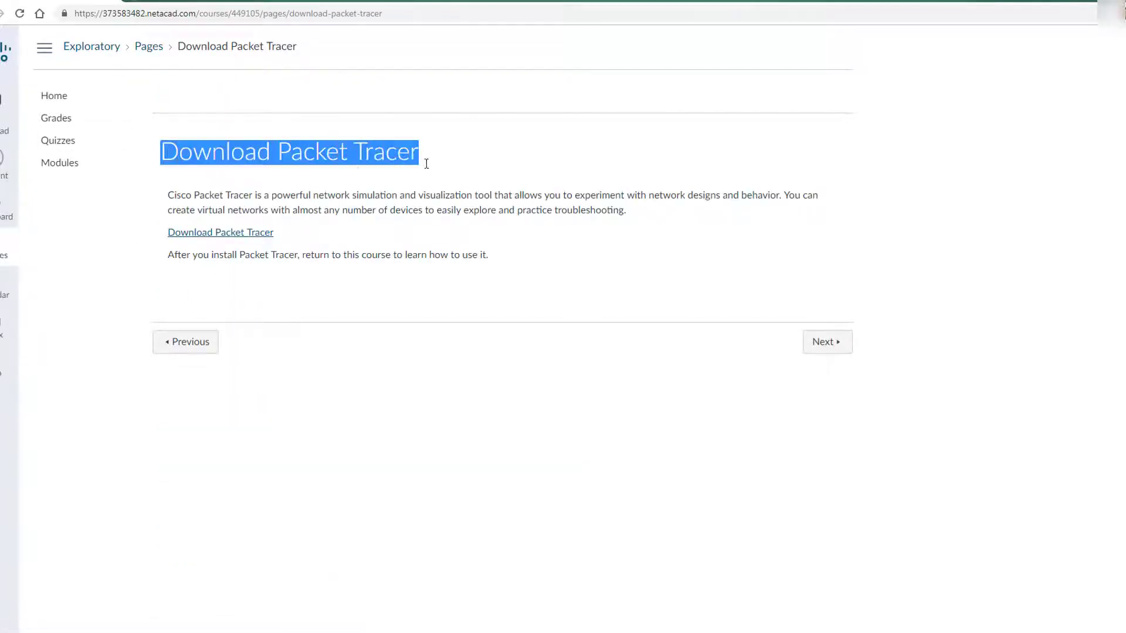
On the download offerings page, start the Windows Desktop Version 7.2 64-bit download.
{"action": "left_click", "coordinate": [206, 236]}
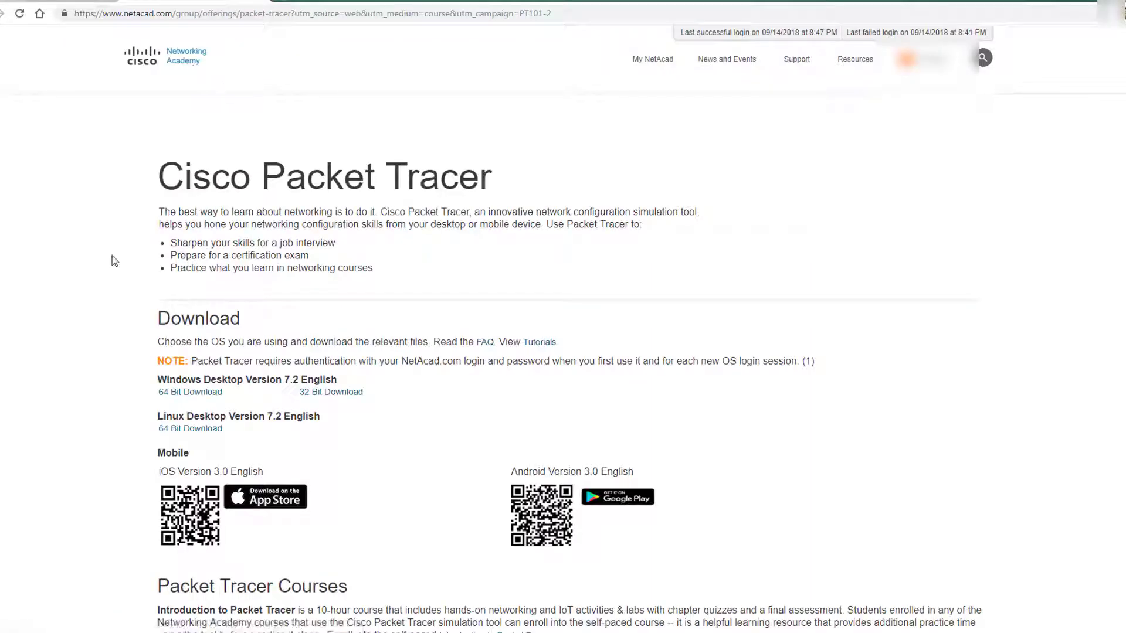
{"action": "scroll", "coordinate": [253, 321], "scroll_direction": "down", "scroll_amount": 3}
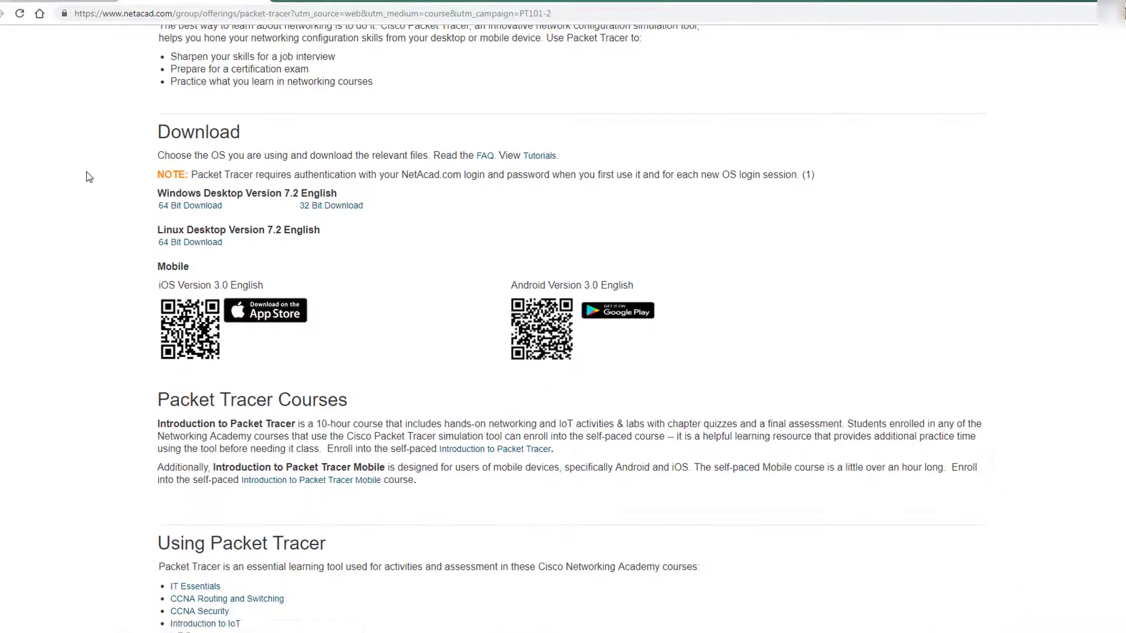
{"action": "left_click_drag", "start_coordinate": [157, 130], "coordinate": [322, 154]}
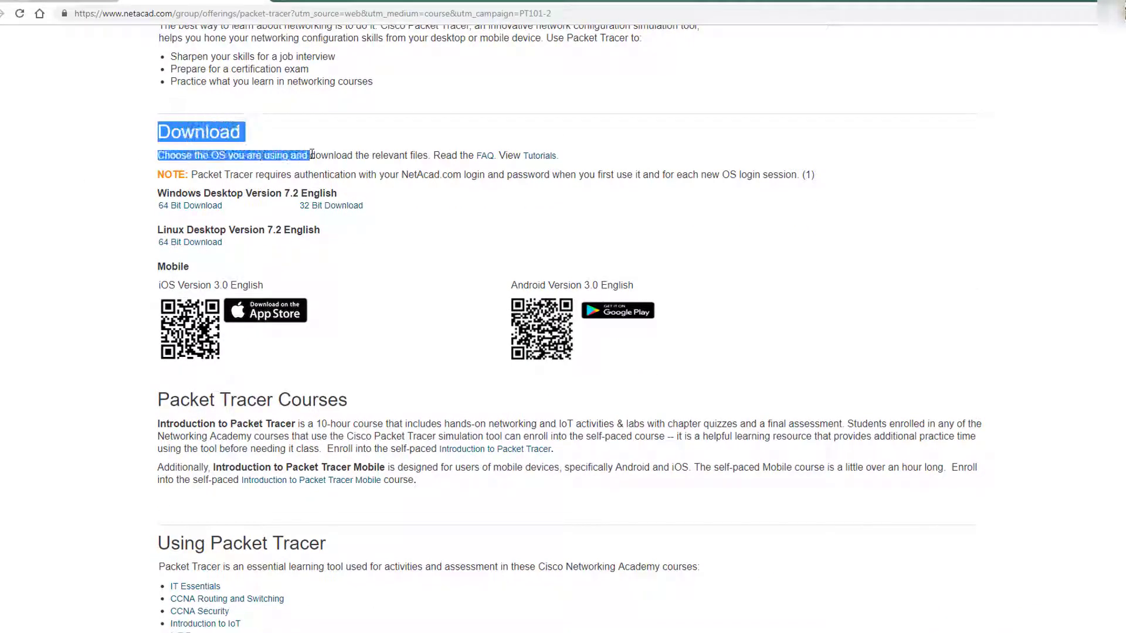
{"action": "left_click_drag", "start_coordinate": [158, 189], "coordinate": [363, 204]}
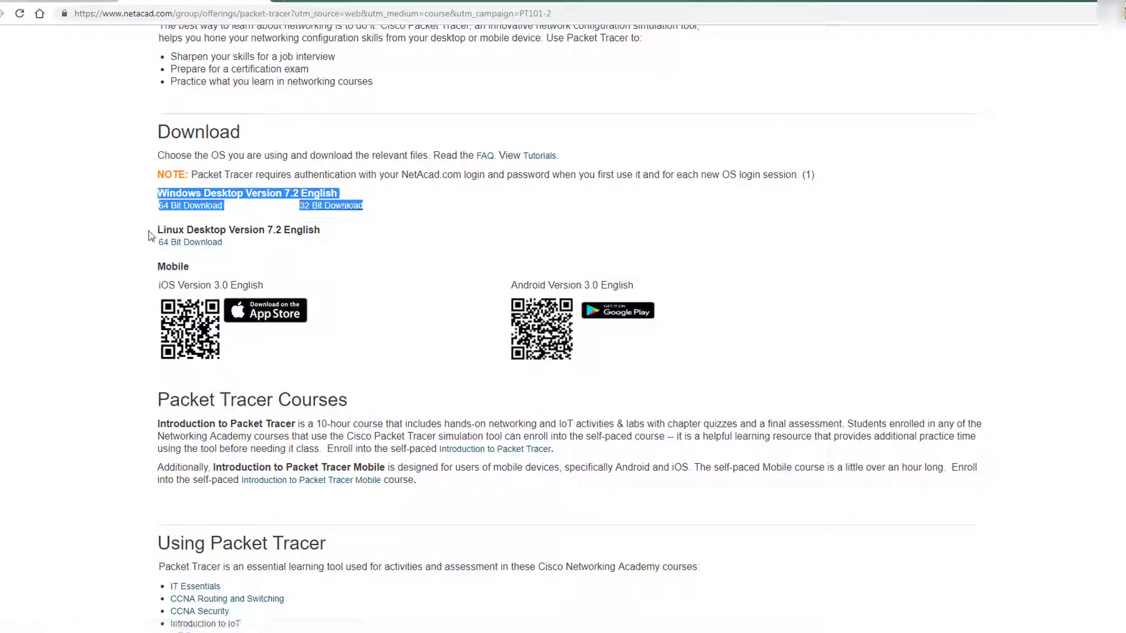
{"action": "mouse_move", "coordinate": [157, 229]}
{"action": "left_mouse_down"}
{"action": "mouse_move", "coordinate": [229, 231]}
{"action": "mouse_move", "coordinate": [259, 253]}
{"action": "left_mouse_up"}
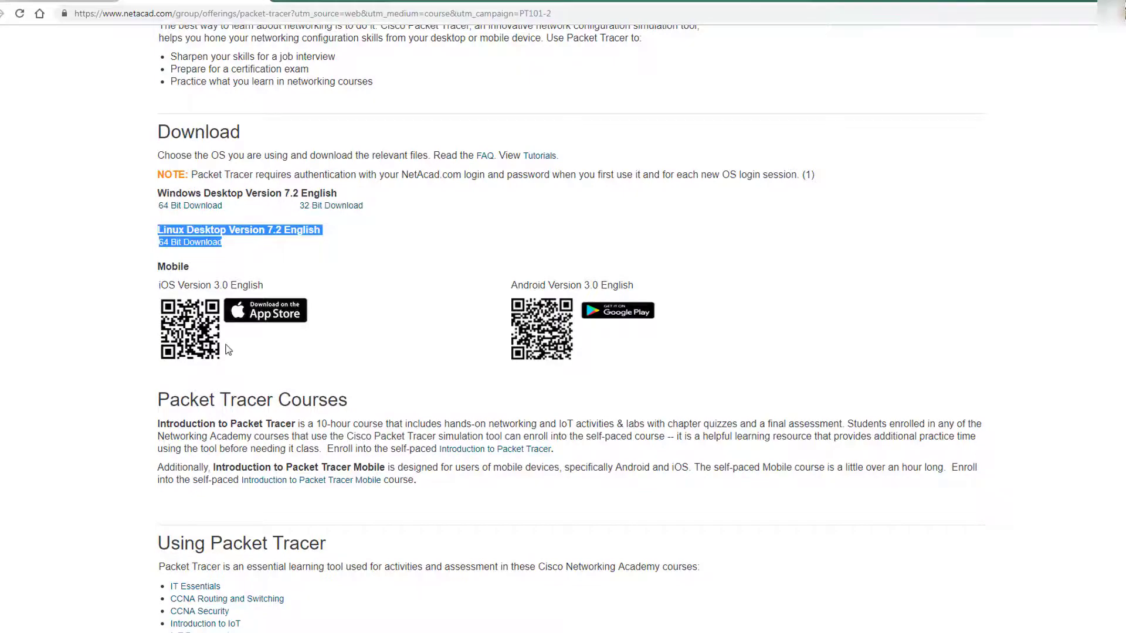
{"action": "scroll", "coordinate": [245, 354], "scroll_direction": "down", "scroll_amount": 2}
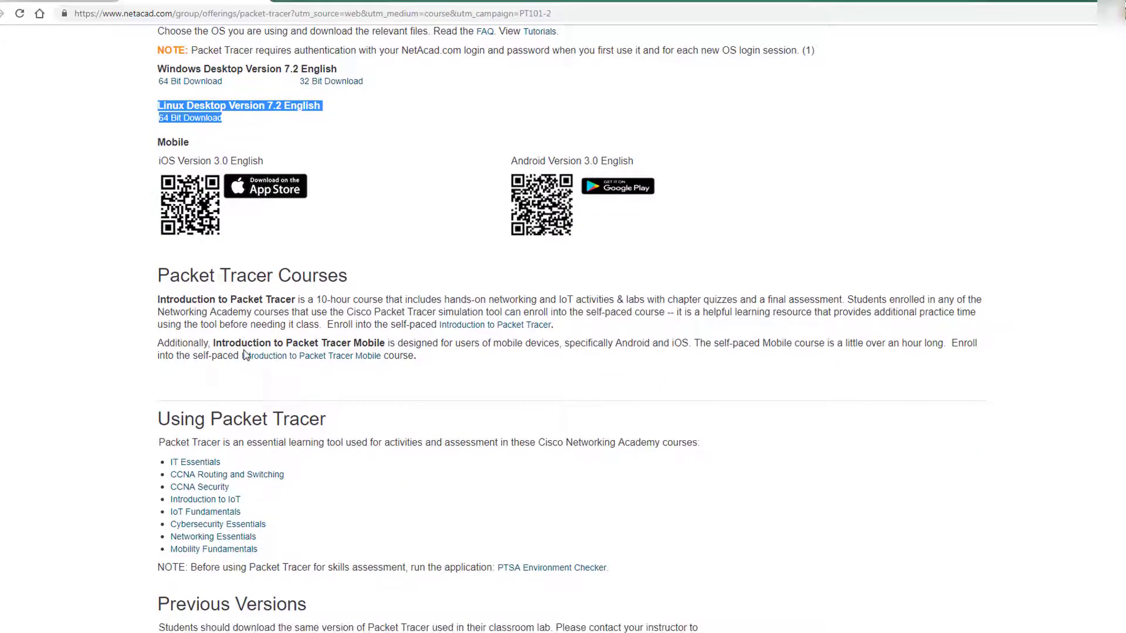
{"action": "scroll", "coordinate": [245, 354], "scroll_direction": "up", "scroll_amount": 2}
{"action": "scroll", "coordinate": [276, 297], "scroll_direction": "up", "scroll_amount": 2}
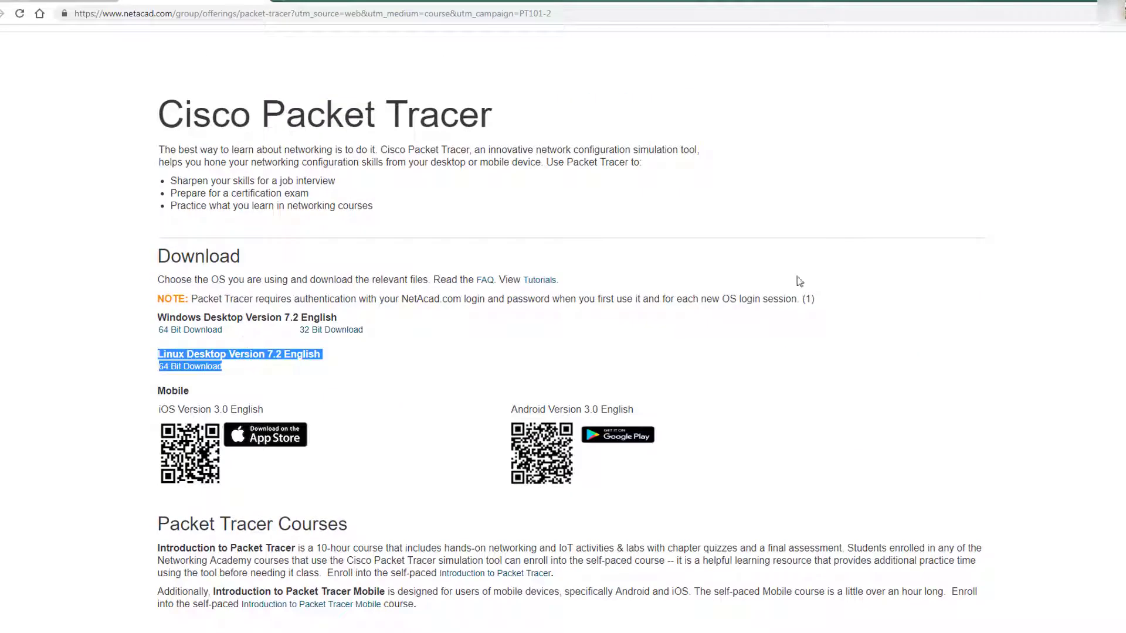
{"action": "left_click", "coordinate": [427, 358]}
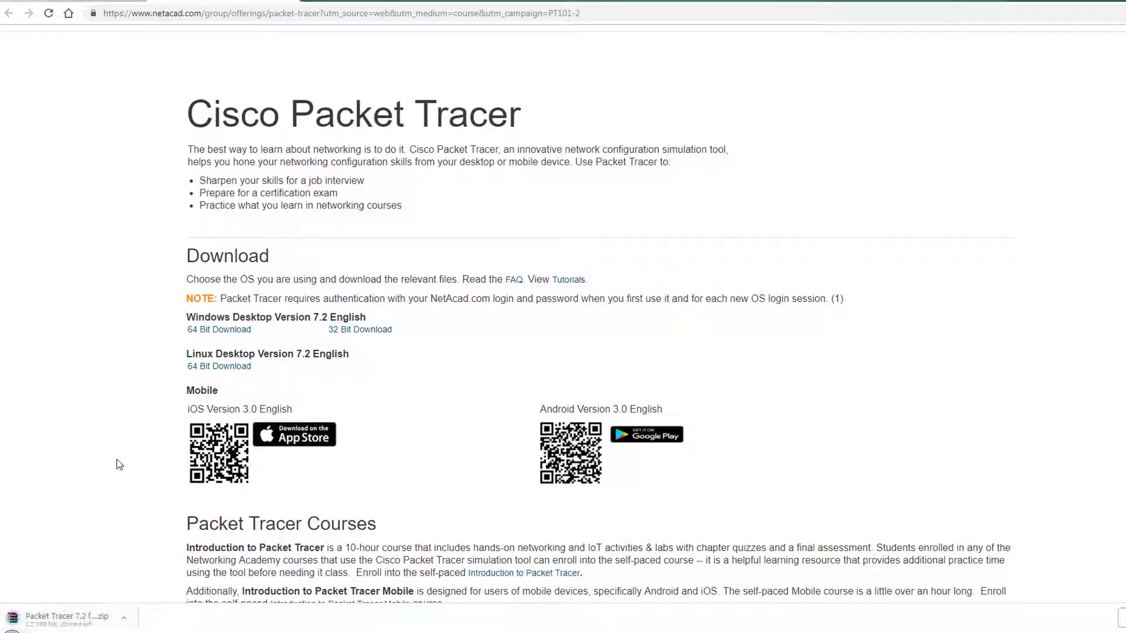
{"action": "scroll", "coordinate": [119, 464], "scroll_direction": "up", "scroll_amount": 1}
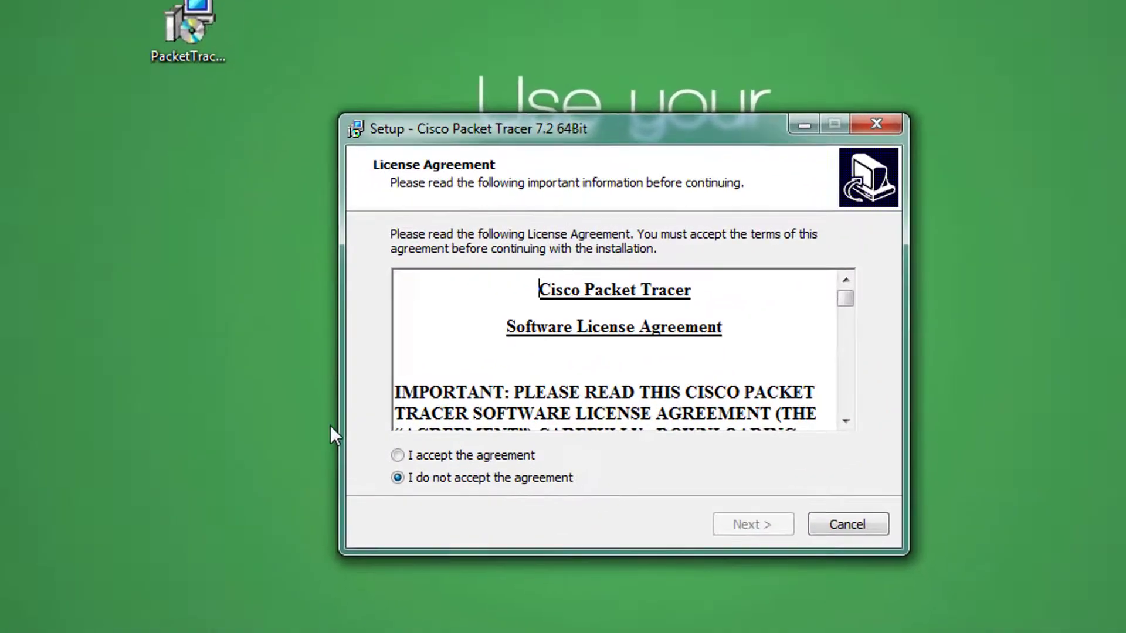
Accept the license agreement and keep the default folder C:\Program Files\Cisco Packet Tracer 7.2.
{"action": "left_click", "coordinate": [398, 455]}
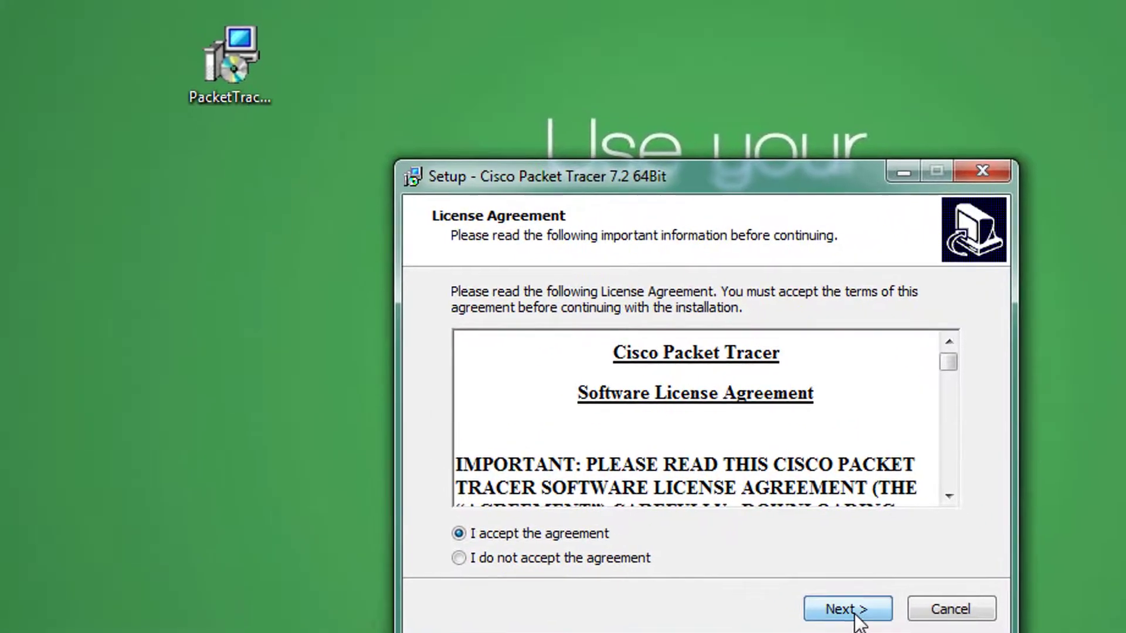
{"action": "left_click", "coordinate": [850, 610]}
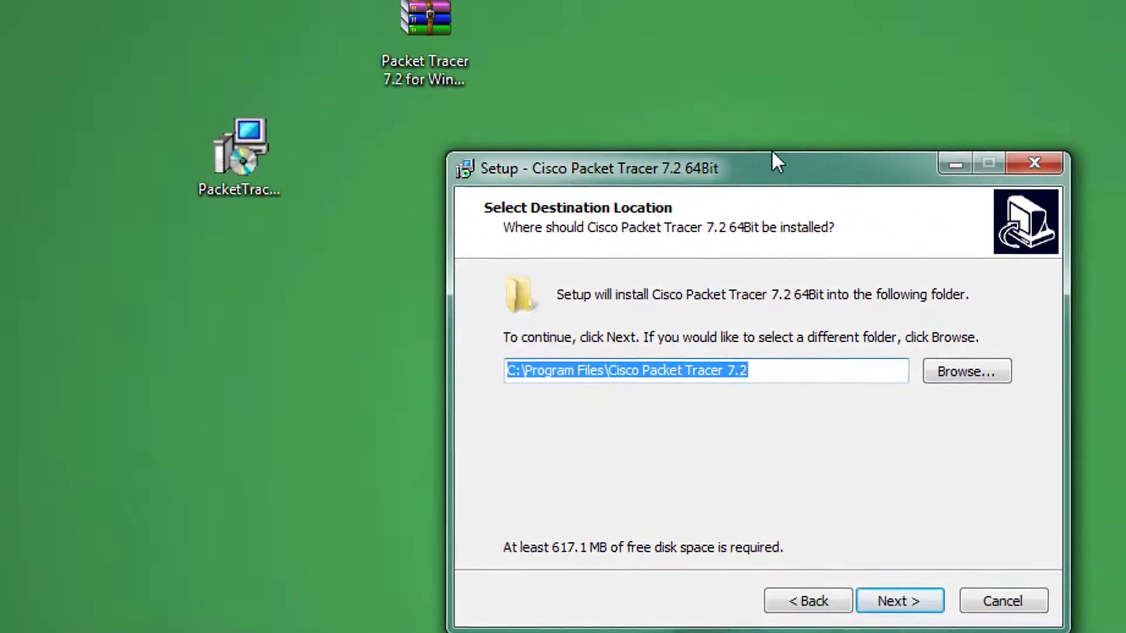
{"action": "left_click_drag", "start_coordinate": [771, 152], "coordinate": [540, 112]}
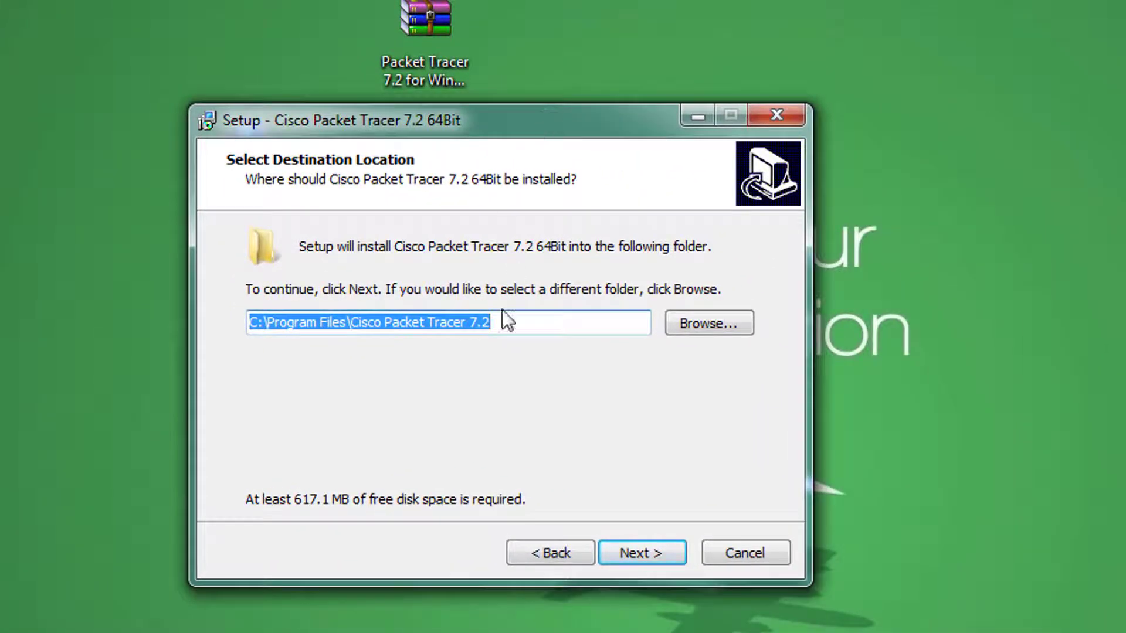
{"action": "left_click", "coordinate": [628, 555]}
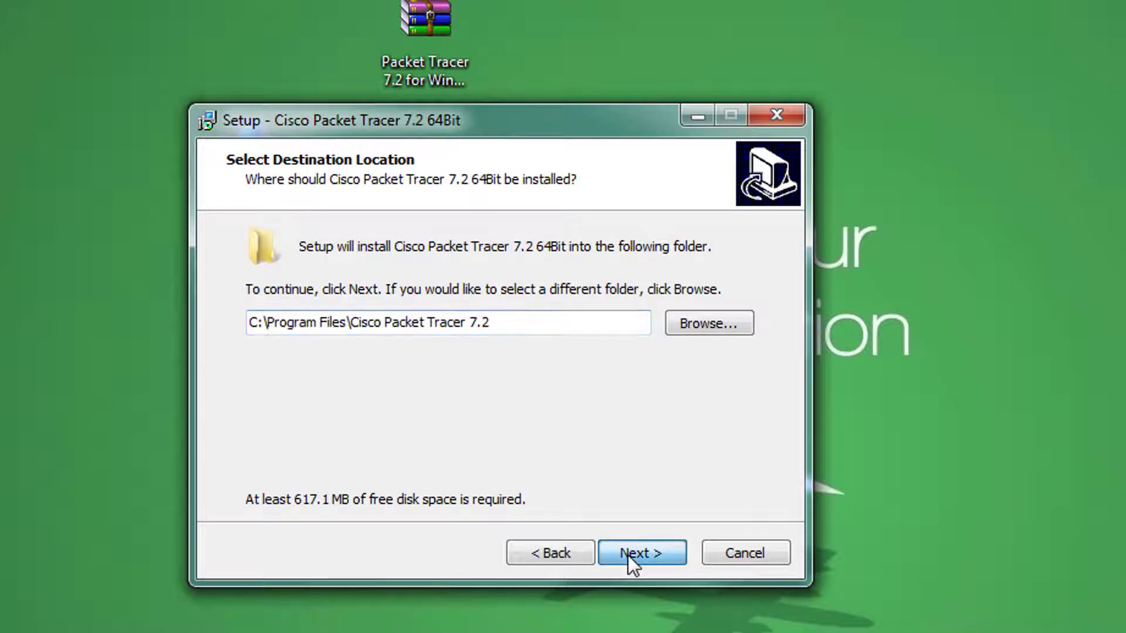
Install Packet Tracer 7.2 64-bit, dismiss the browser note, and finish with Launch checked.
{"action": "left_click", "coordinate": [628, 554]}
{"action": "left_click", "coordinate": [628, 555]}
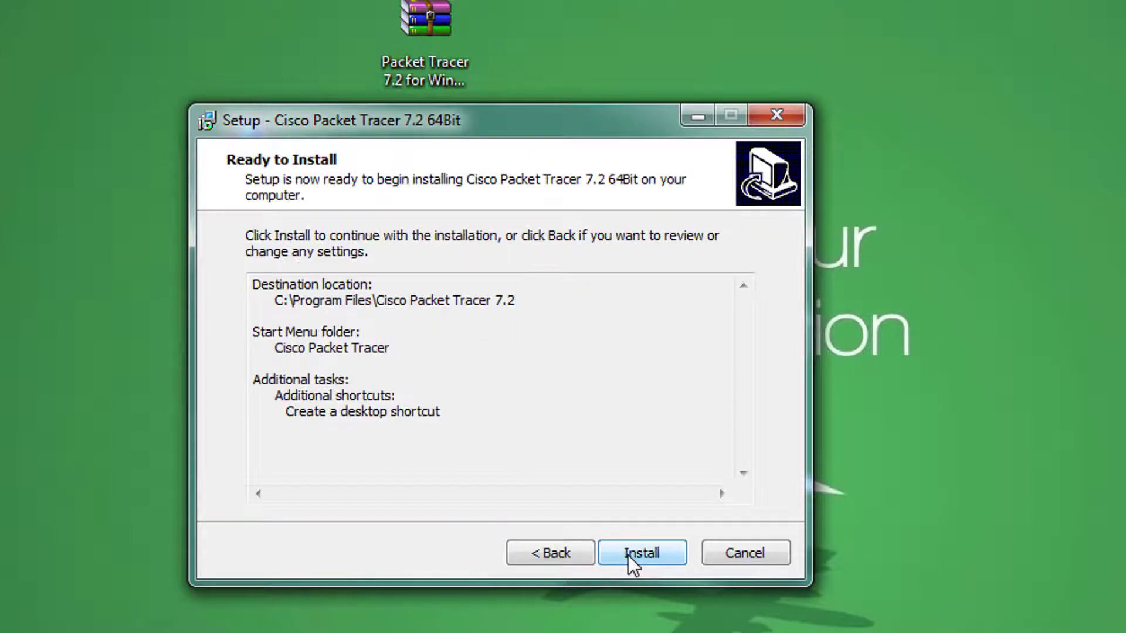
{"action": "left_click", "coordinate": [627, 555]}
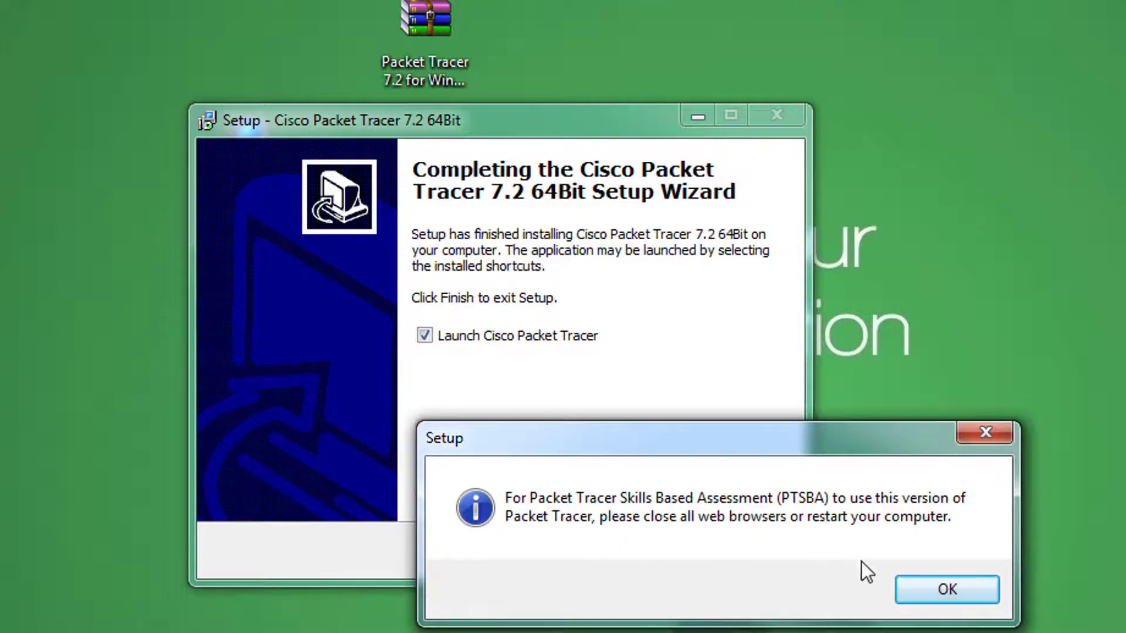
{"action": "left_click", "coordinate": [947, 595]}
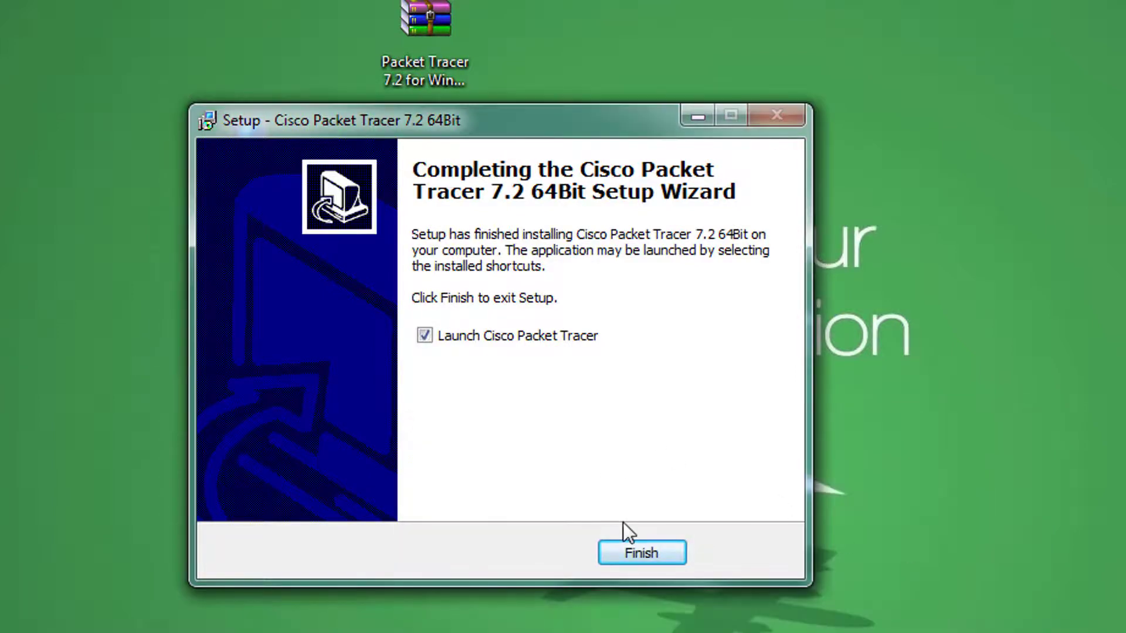
{"action": "left_click", "coordinate": [638, 554]}
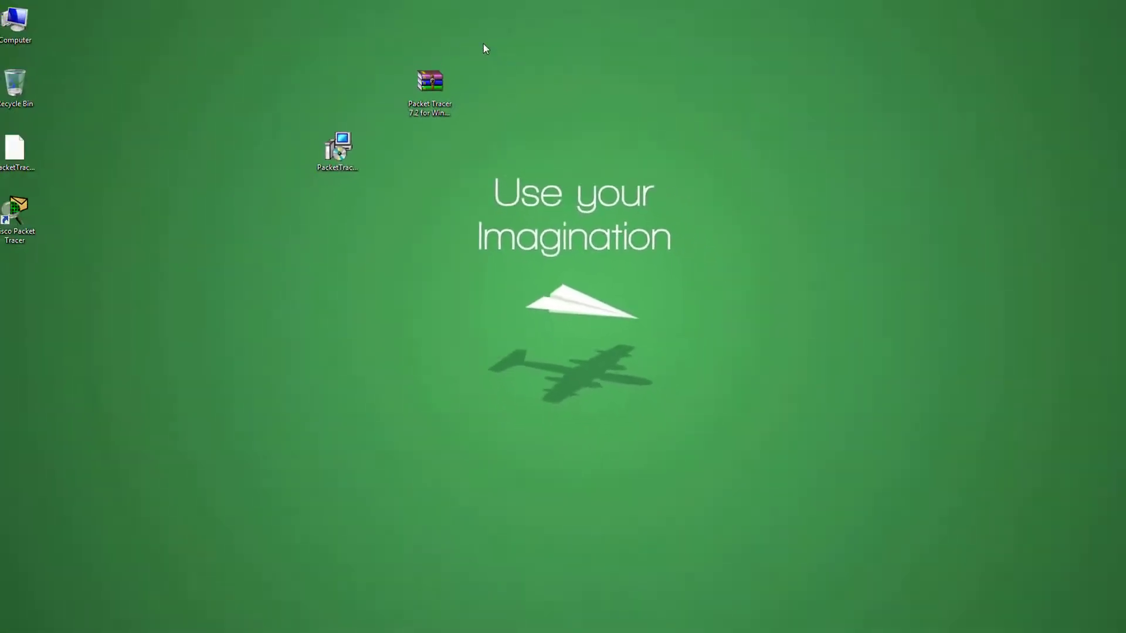
Drag both Packet Tracer files and setup-1.bin to the Recycle Bin, then OK the user-folder notice.
{"action": "left_click_drag", "start_coordinate": [482, 44], "coordinate": [311, 218]}
{"action": "left_click_drag", "start_coordinate": [329, 154], "coordinate": [26, 88]}
{"action": "left_click_drag", "start_coordinate": [15, 151], "coordinate": [20, 109]}
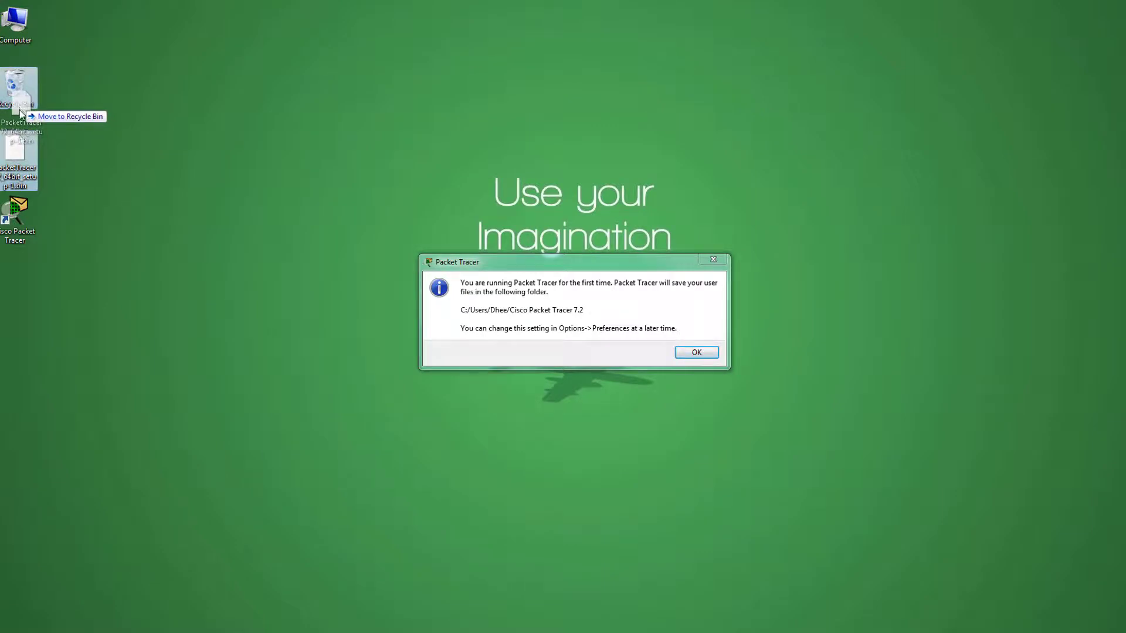
{"action": "left_click_drag", "start_coordinate": [19, 109], "coordinate": [20, 108]}
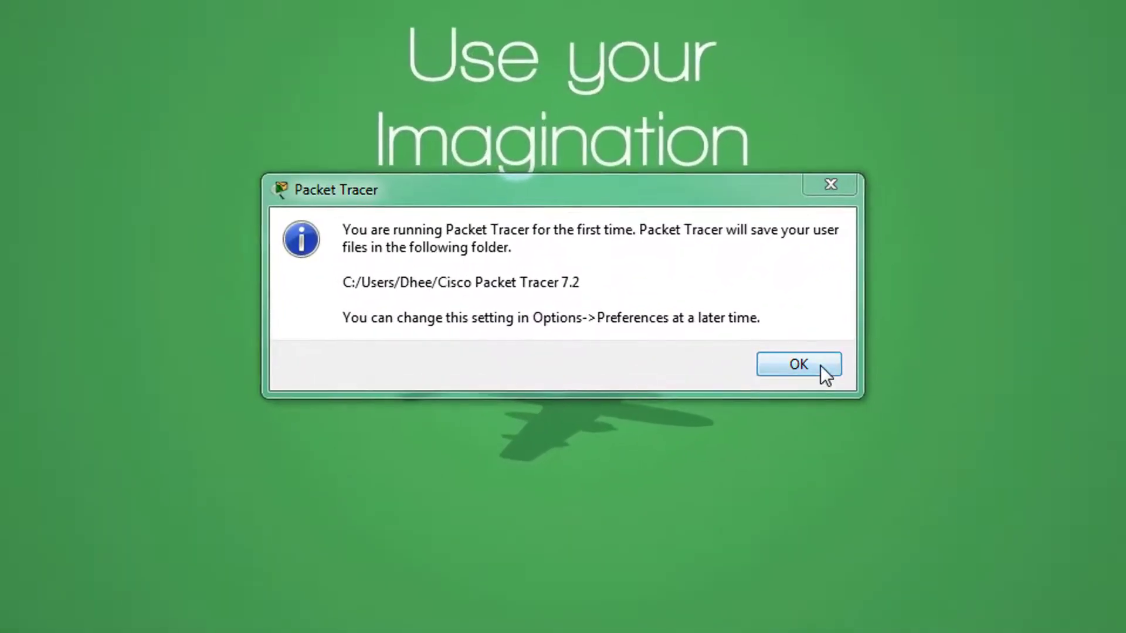
{"action": "left_click", "coordinate": [758, 359]}
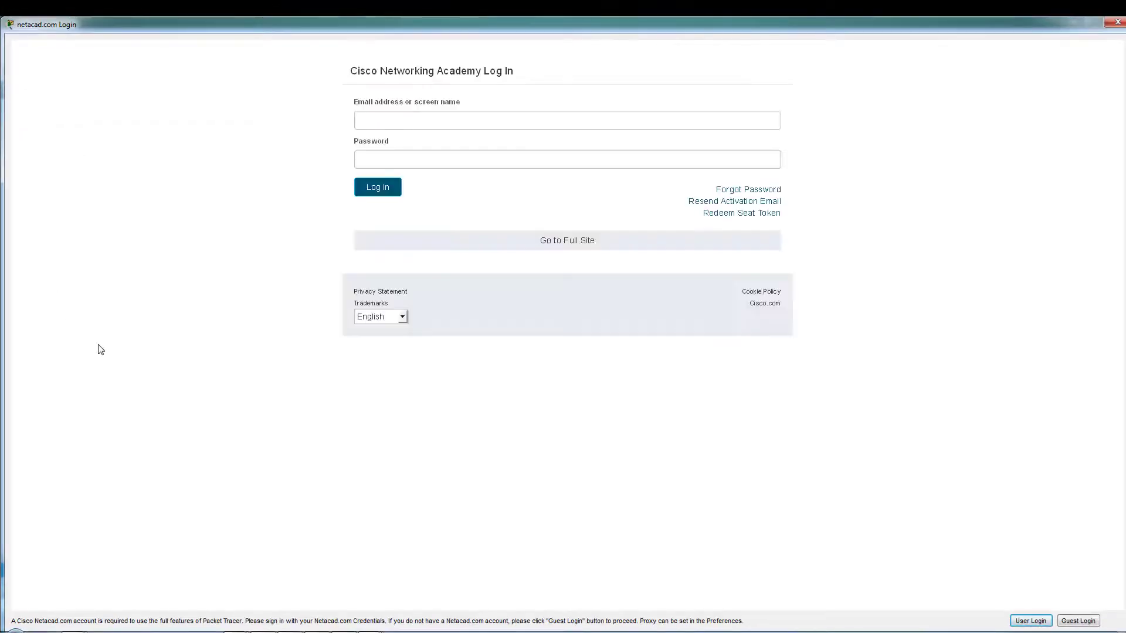
Fill in the NetAcad email and password in the Packet Tracer login window.
{"action": "left_click", "coordinate": [386, 123]}
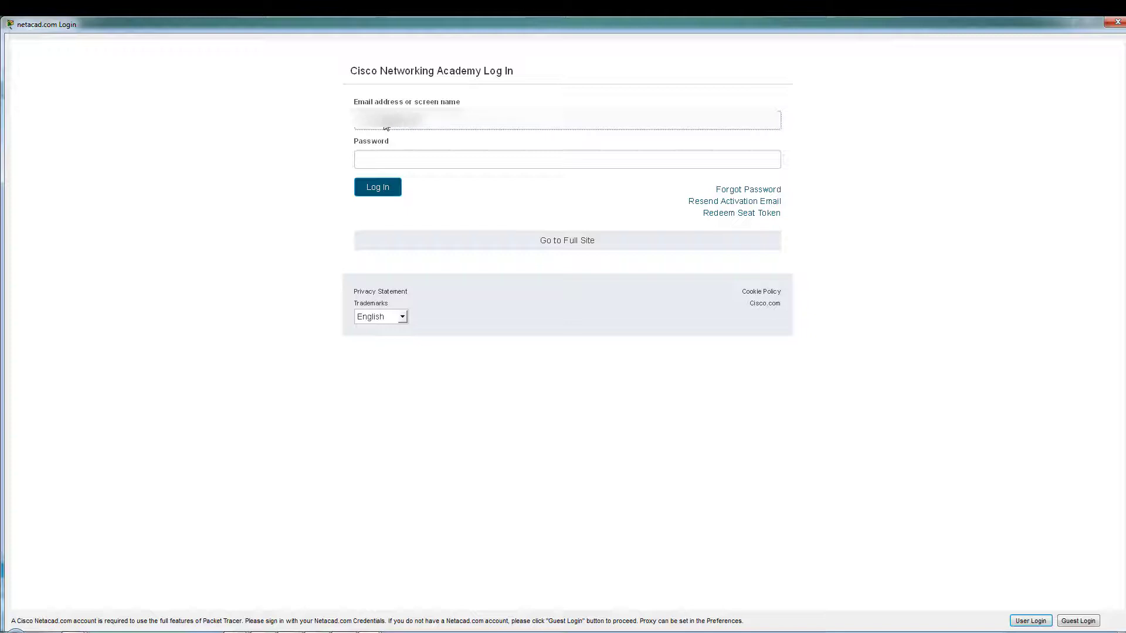
{"action": "key", "text": "Tab"}
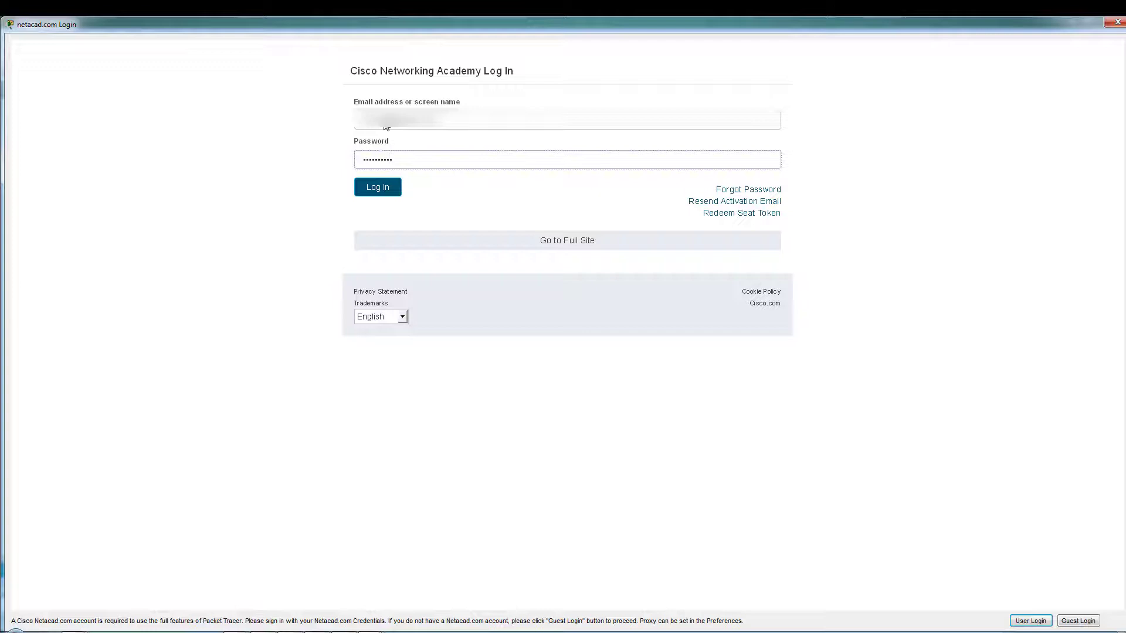
{"action": "key", "text": "shift+Tab"}
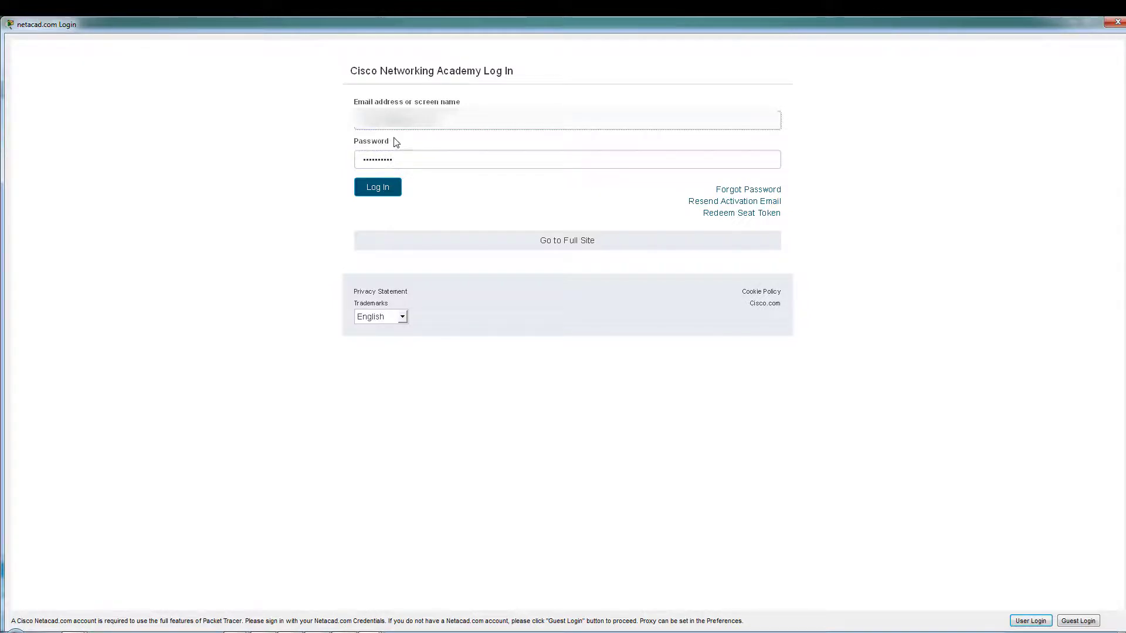
Submit the login and allow Packet Tracer through the firewall on private and public networks.
{"action": "left_click", "coordinate": [384, 191]}
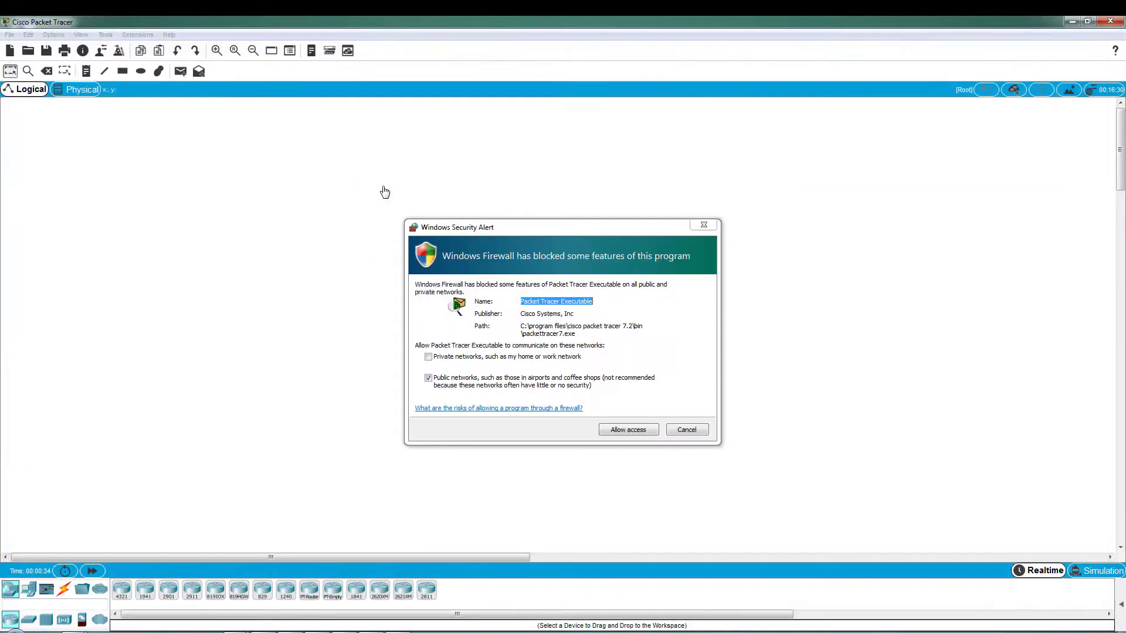
{"action": "left_click", "coordinate": [428, 357]}
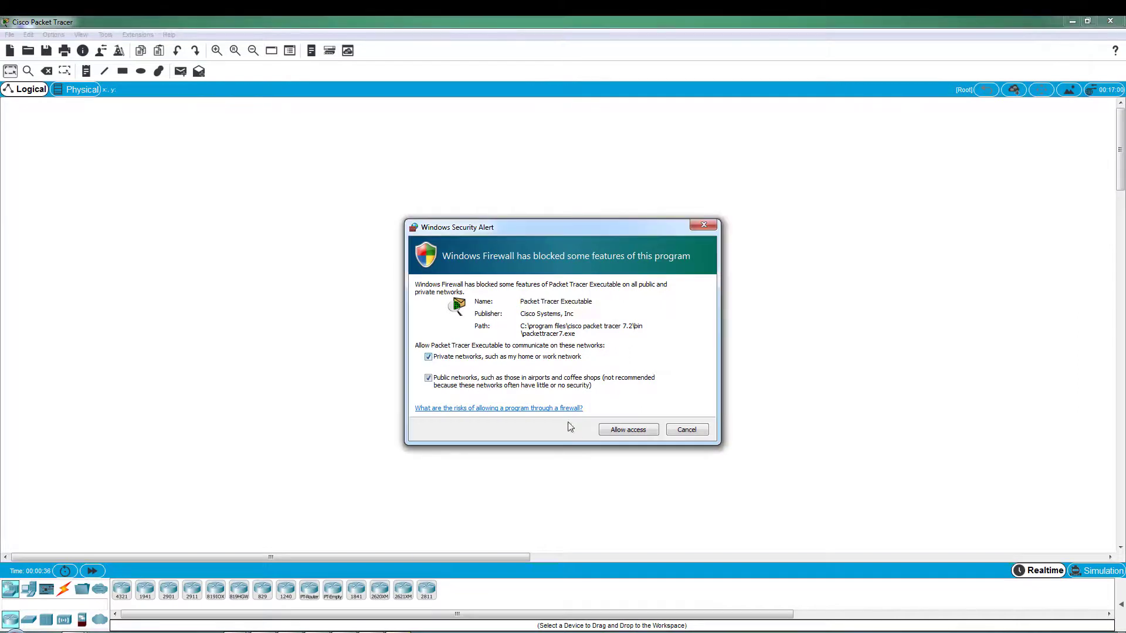
{"action": "left_click", "coordinate": [623, 431]}
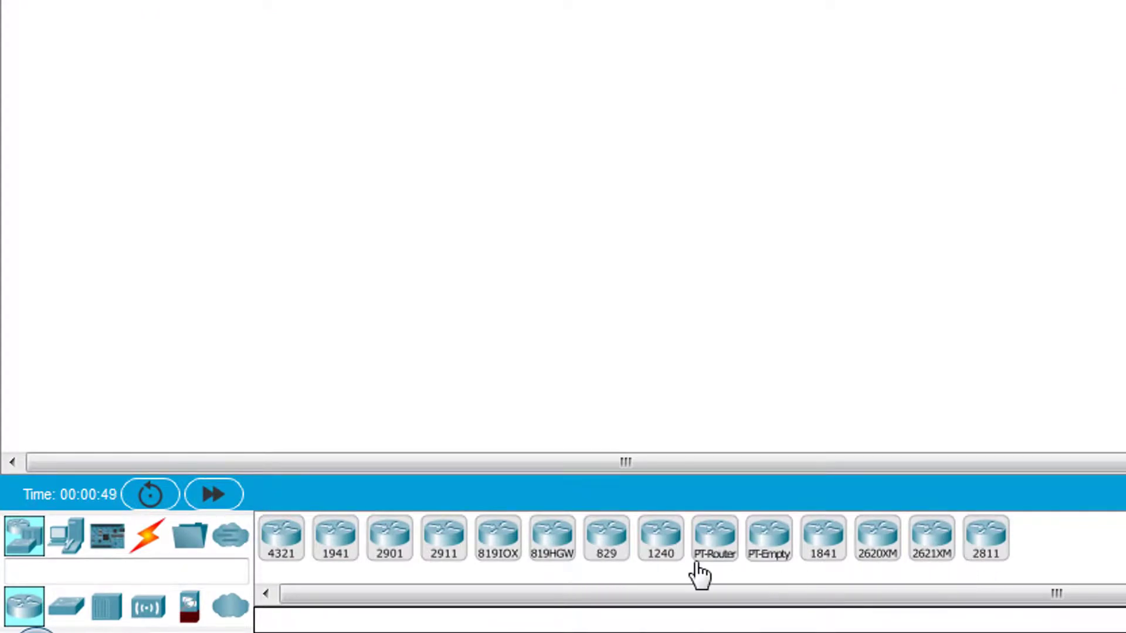
Browse the Switches, End Devices, Connections, Miscellaneous and Multiuser Connection device categories.
{"action": "left_click", "coordinate": [67, 613]}
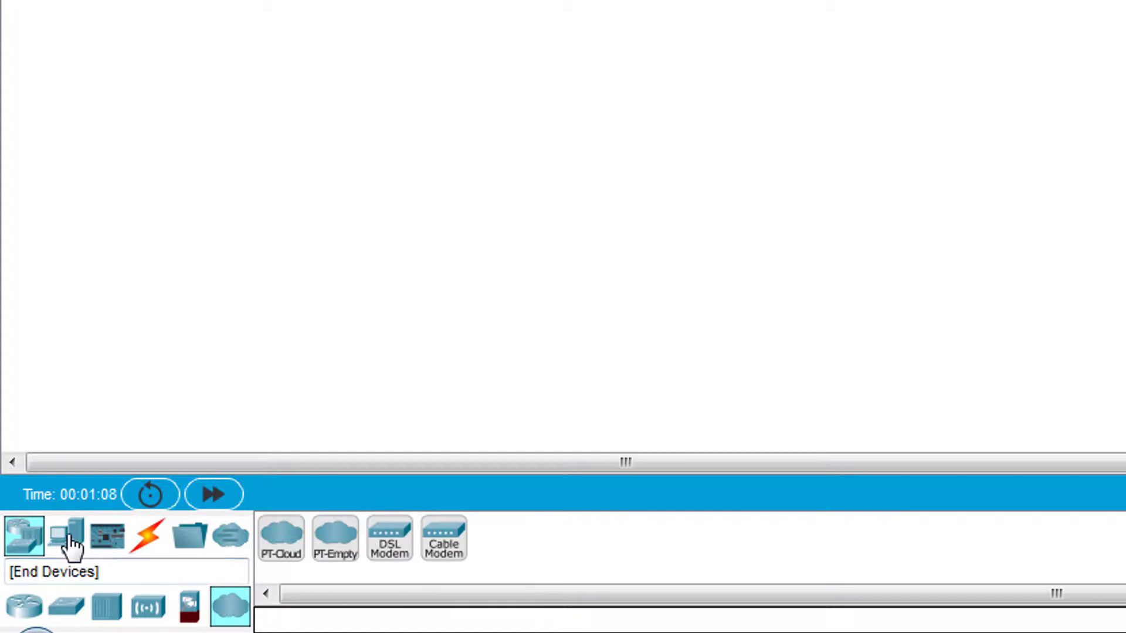
{"action": "left_click", "coordinate": [68, 540]}
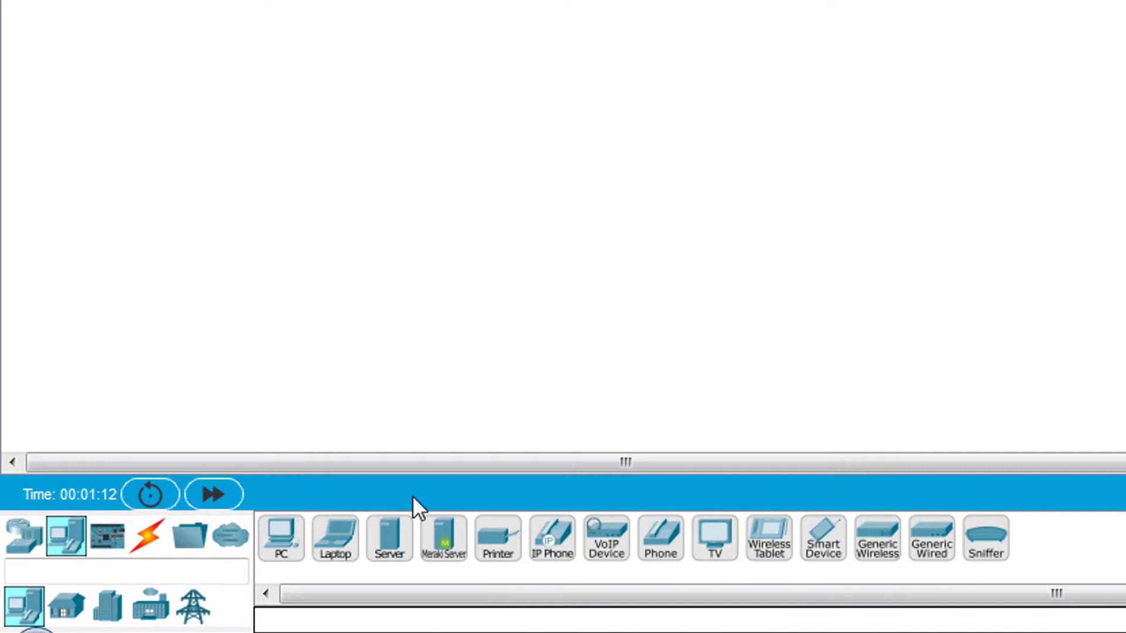
{"action": "left_click", "coordinate": [150, 534]}
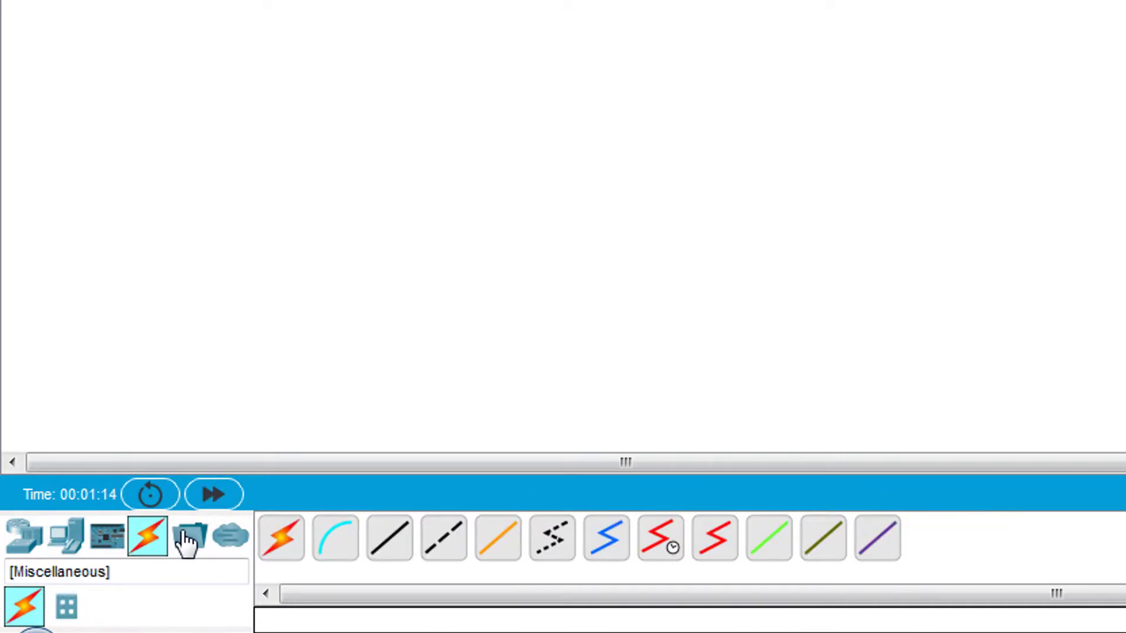
{"action": "left_click", "coordinate": [189, 538]}
{"action": "left_click", "coordinate": [228, 537]}
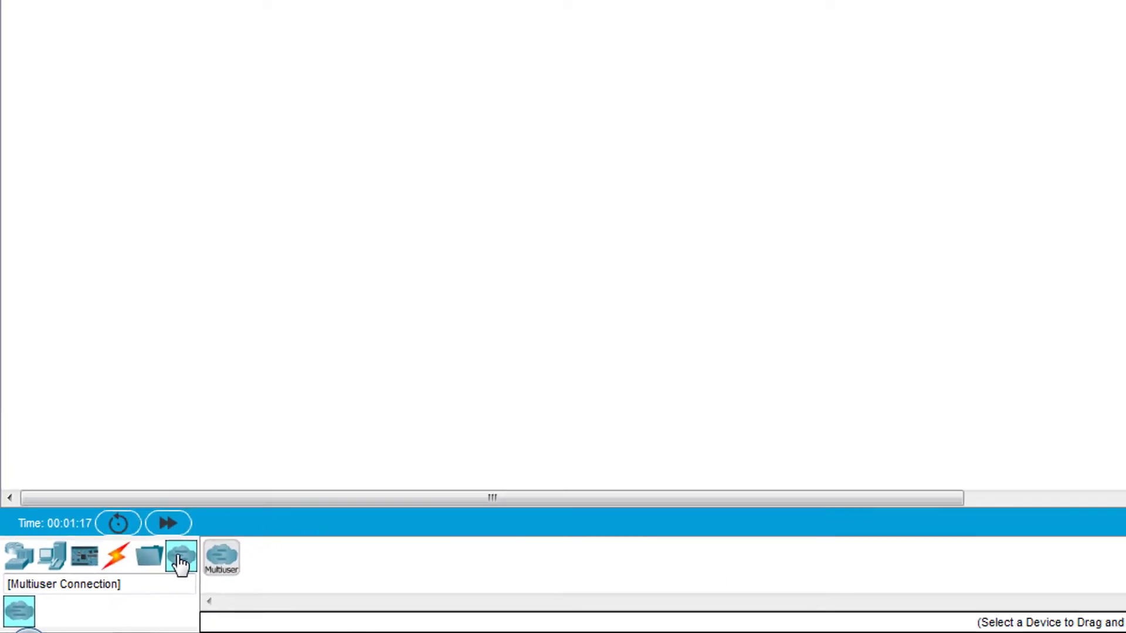